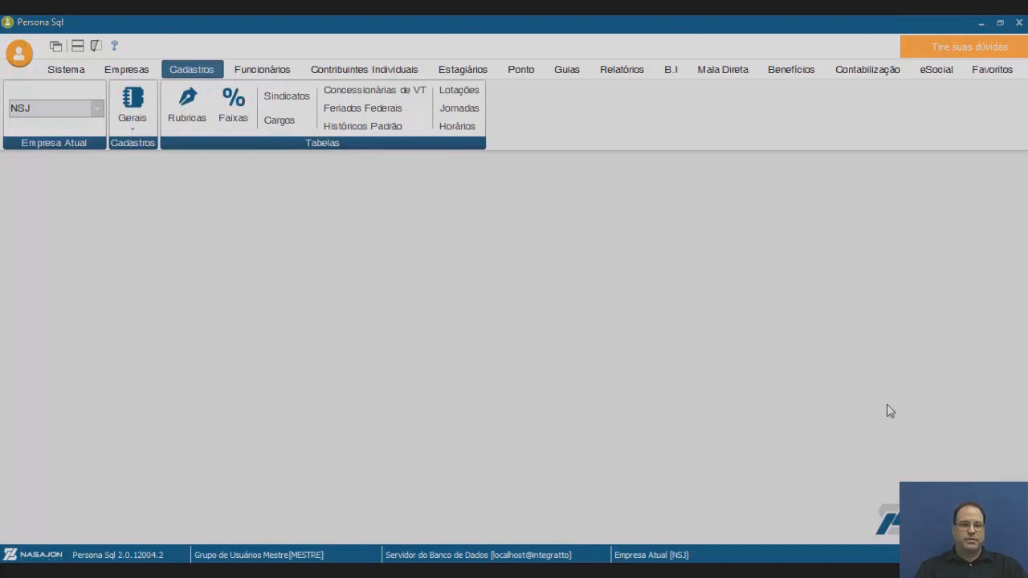
Show the Sistema ribbon tab with its users, logout and window-arrangement tools.
left_click(68, 71)
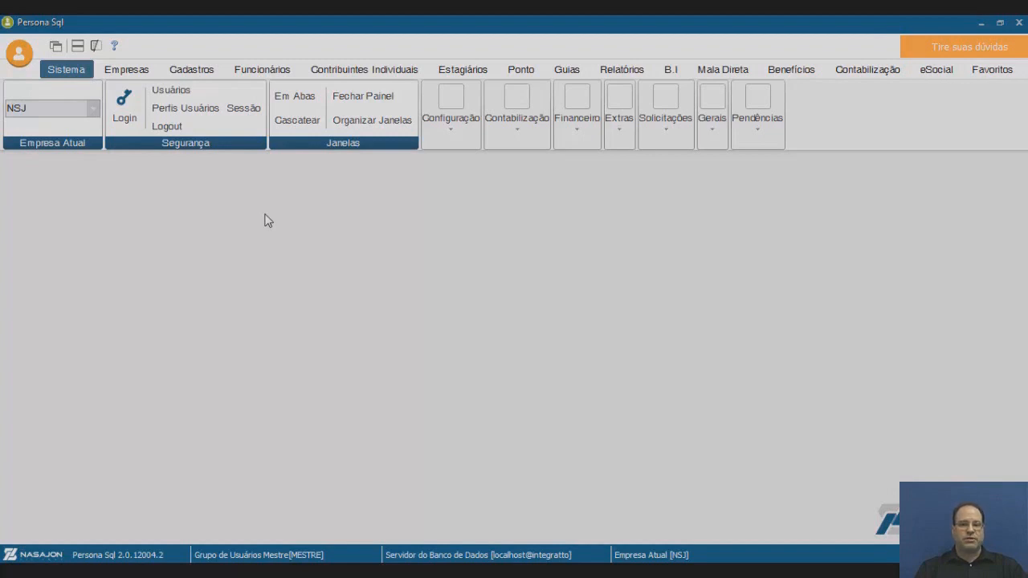
Open the Empresa register under Empresas to display the NSJ Nasajon Sistemas record.
left_click(133, 73)
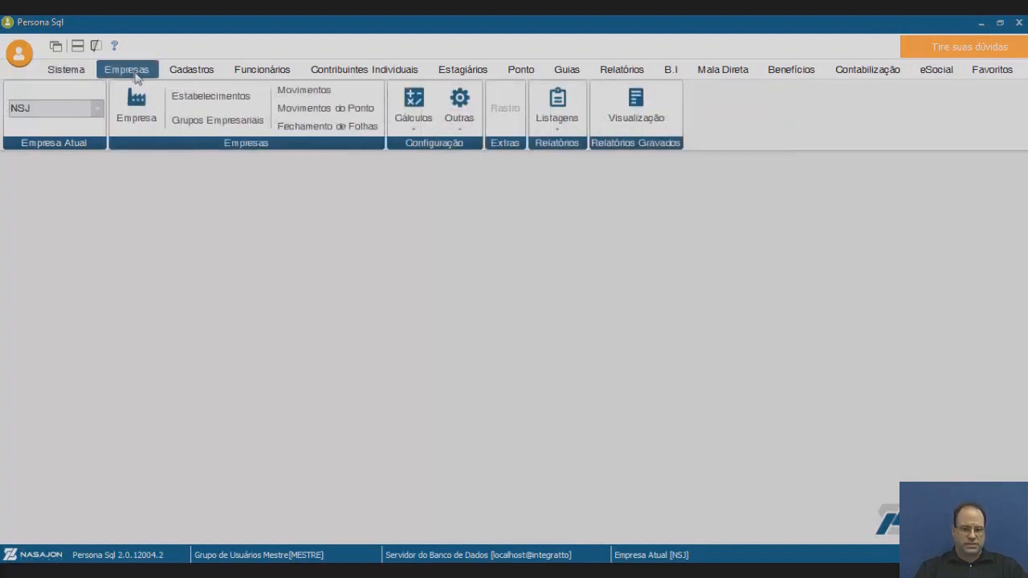
left_click(158, 122)
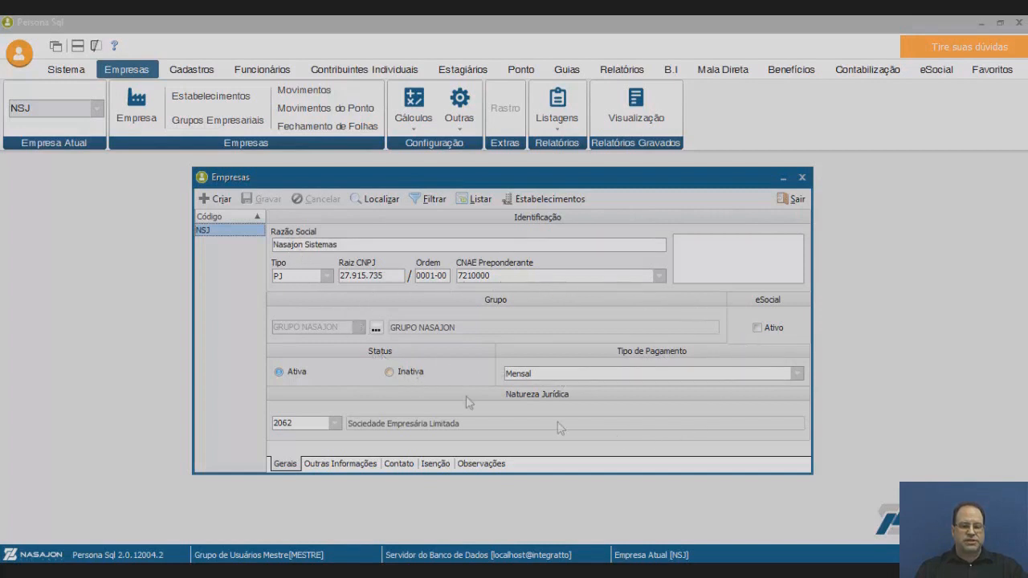
Switch the NSJ company record to its Outras Informações page.
left_click(339, 464)
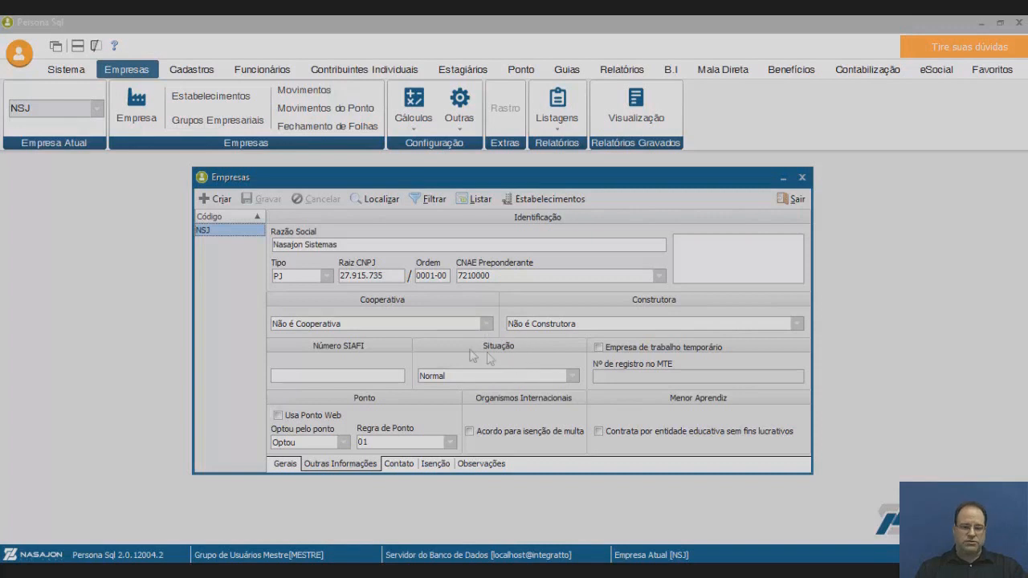
left_click(572, 376)
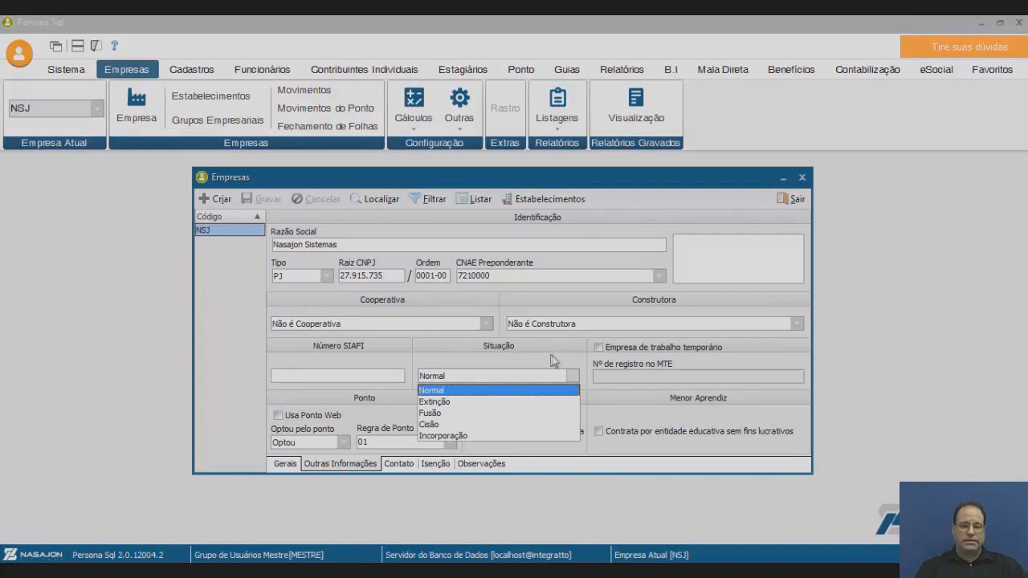
left_click(551, 360)
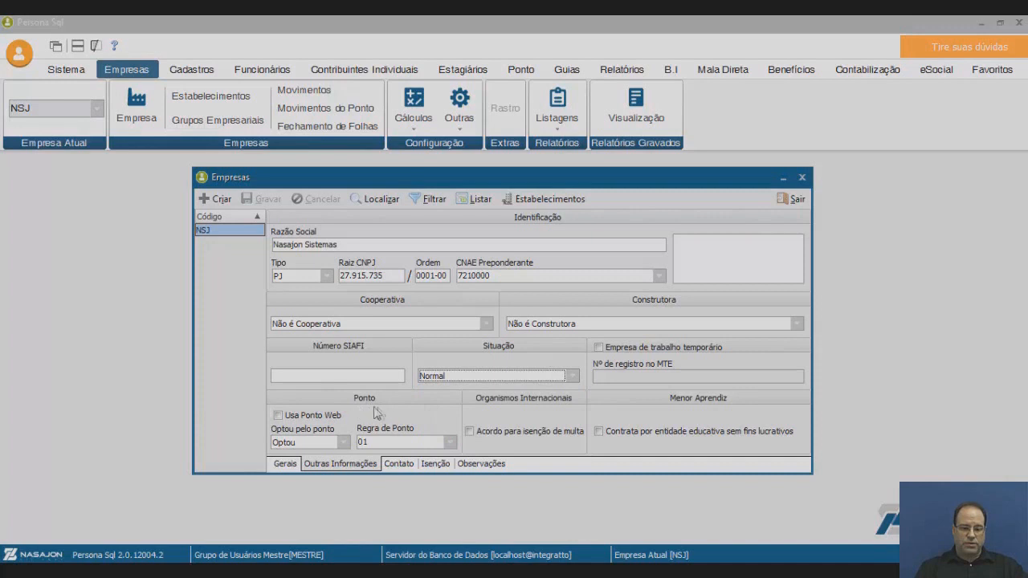
left_click(343, 442)
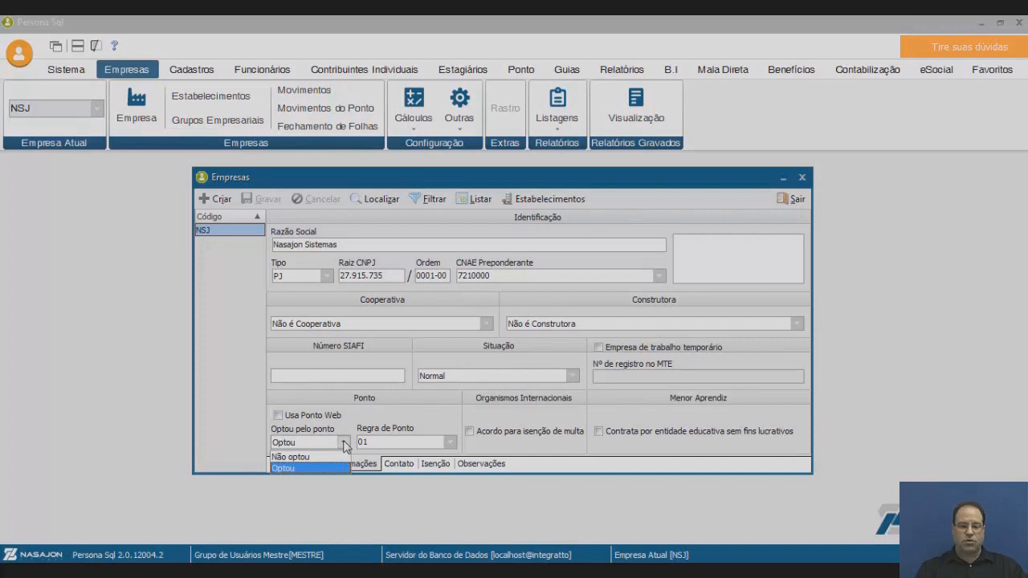
left_click(343, 444)
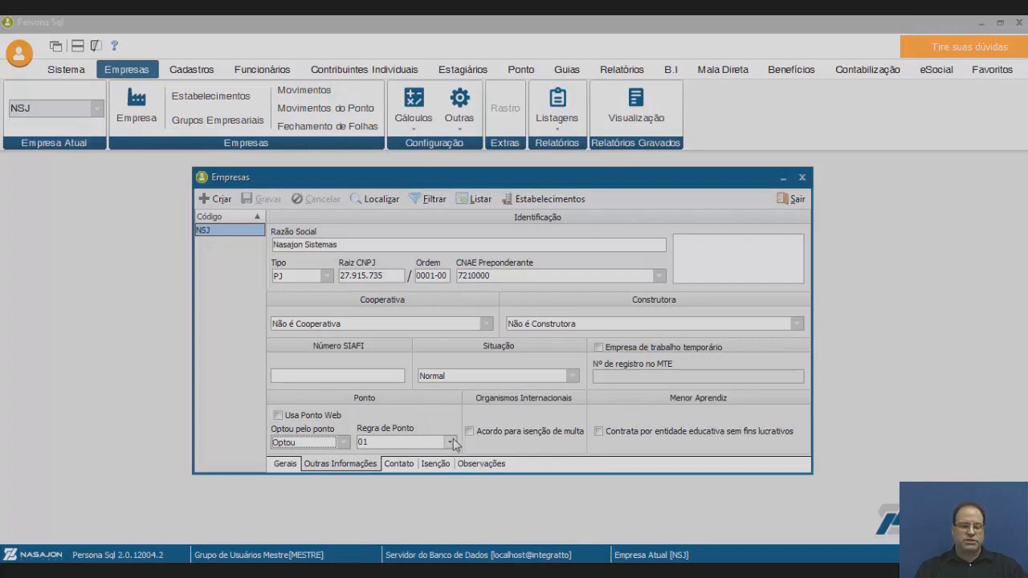
Page through the company's Contato, Isenção and Observações tabs, ending on the empty notes.
left_click(402, 465)
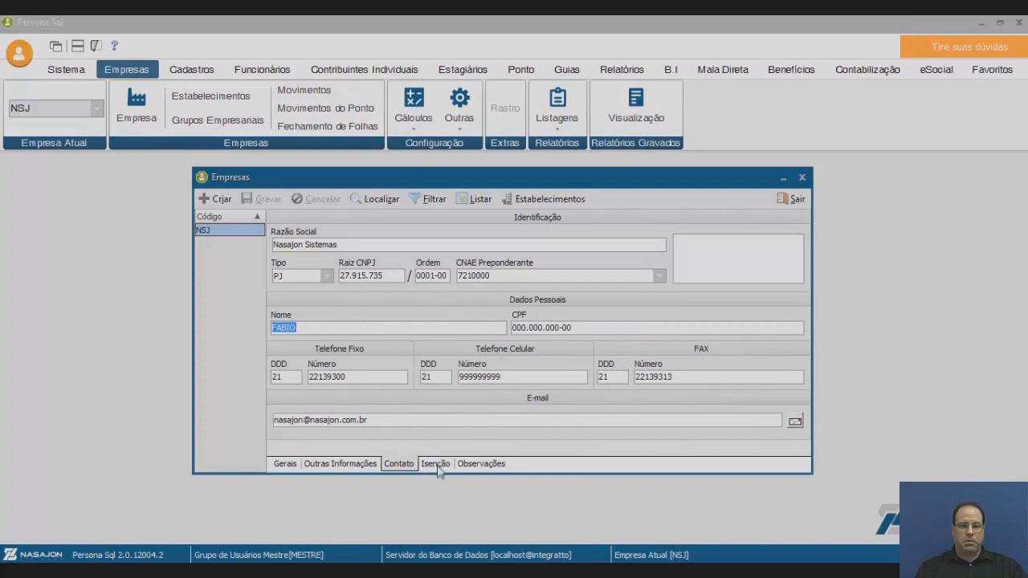
left_click(438, 467)
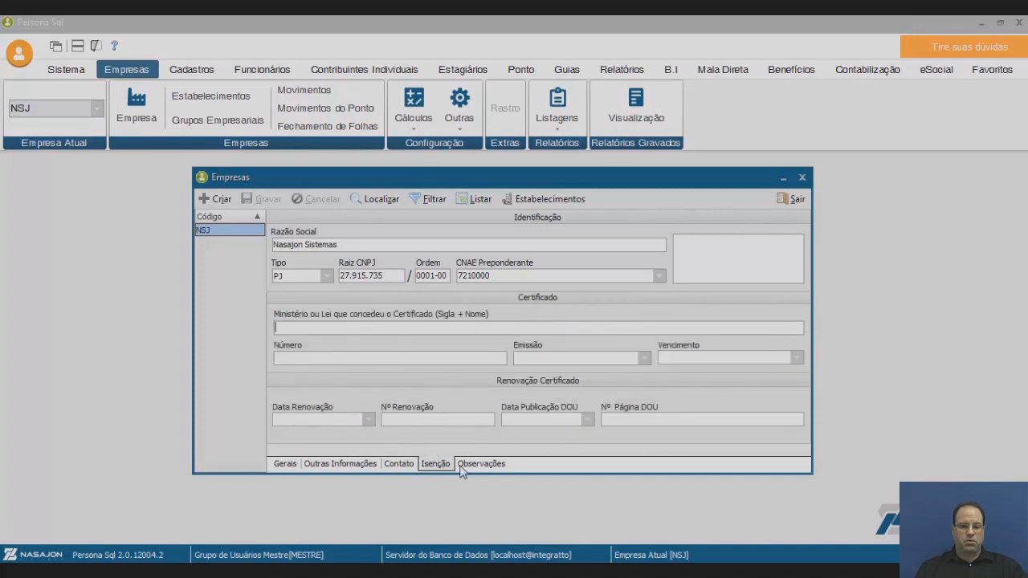
left_click(479, 465)
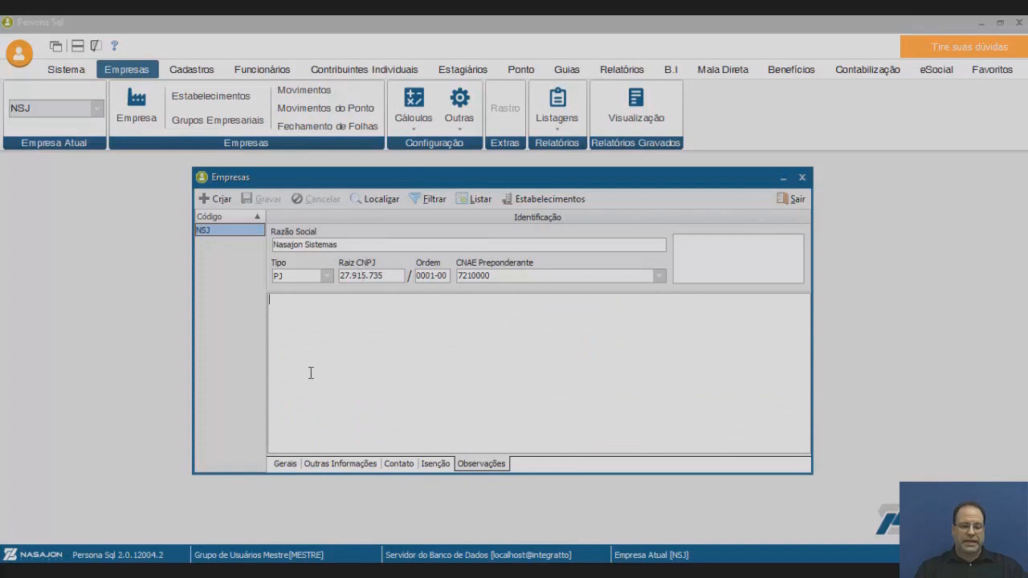
Open the Nasajon Sistemas establishment and view its Dados Oficiais, including FPAS 515.
left_click(557, 202)
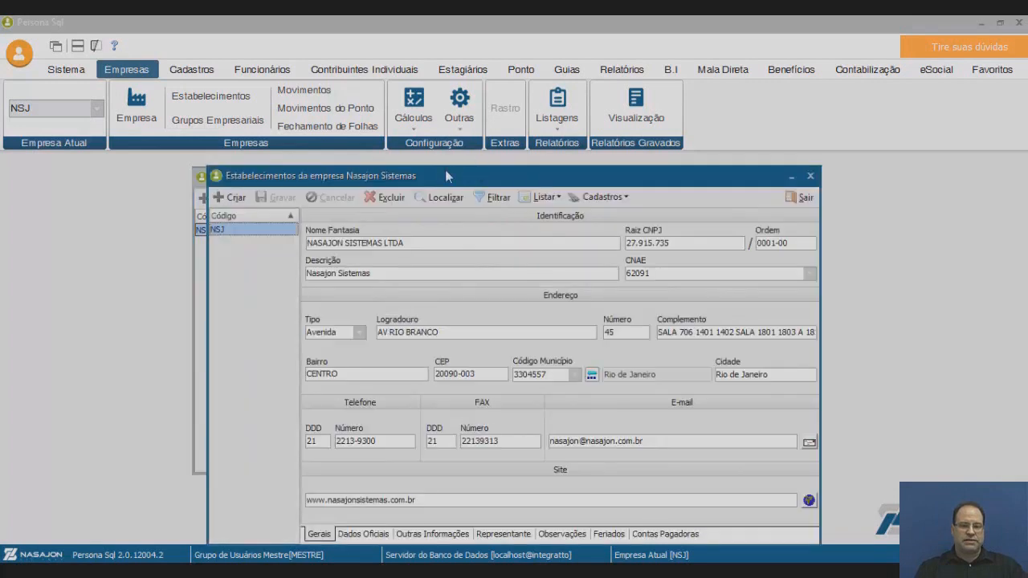
left_click_drag(448, 180, 440, 137)
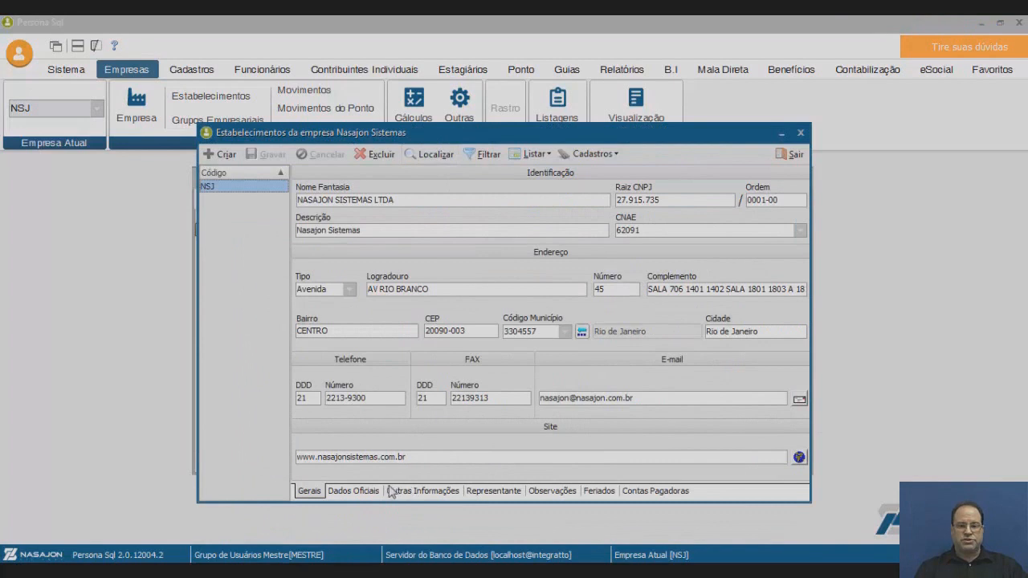
left_click(353, 492)
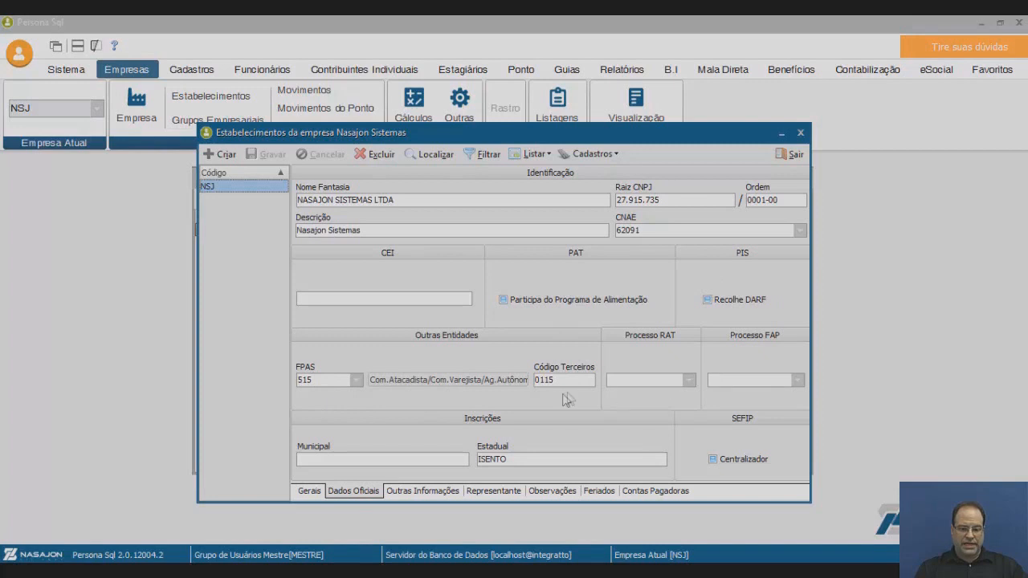
Keep Eletrônico alternativo control, set rule 01 Regra Normal, and save the establishment.
left_click(428, 493)
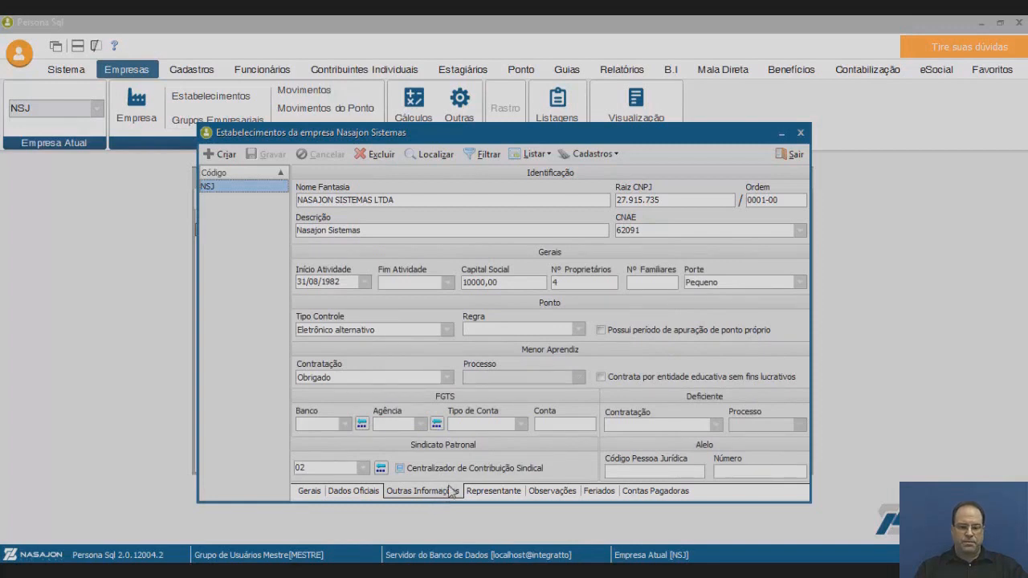
left_click(448, 330)
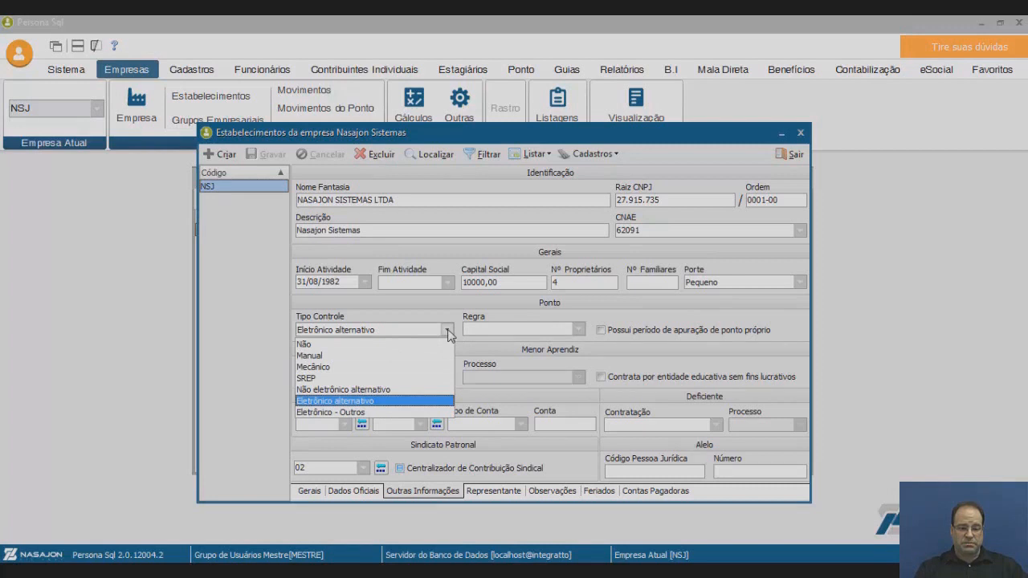
left_click(448, 331)
left_click(579, 329)
left_click(544, 358)
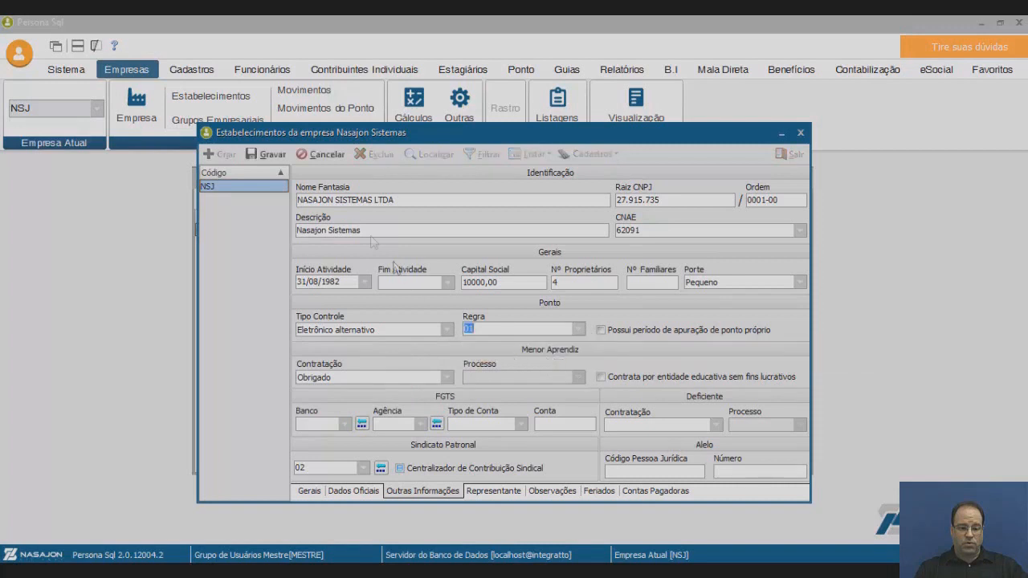
left_click(268, 155)
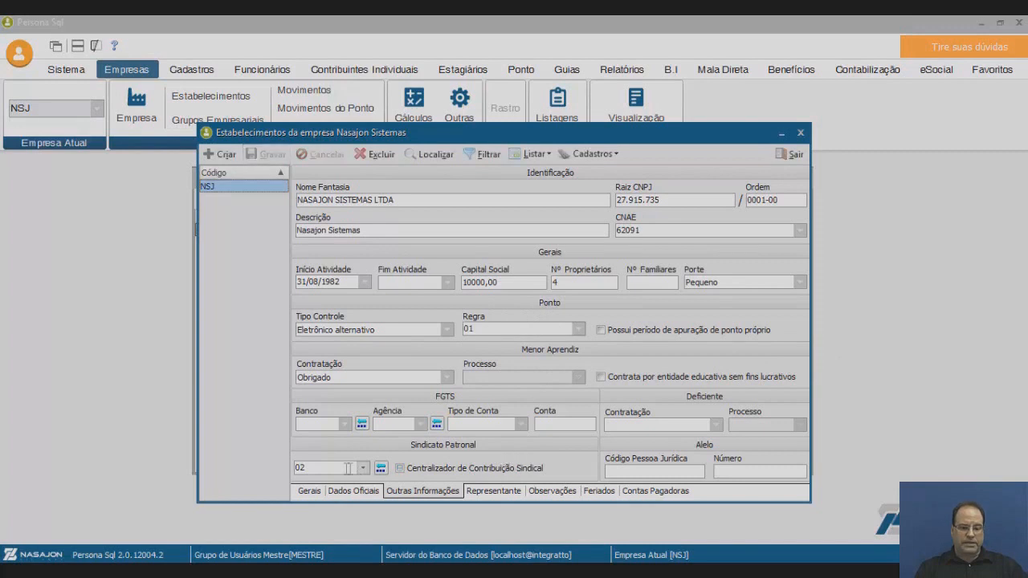
Review Representante, Observações, Feriados and Contas Pagadoras, then close the establishment and company windows.
left_click(511, 492)
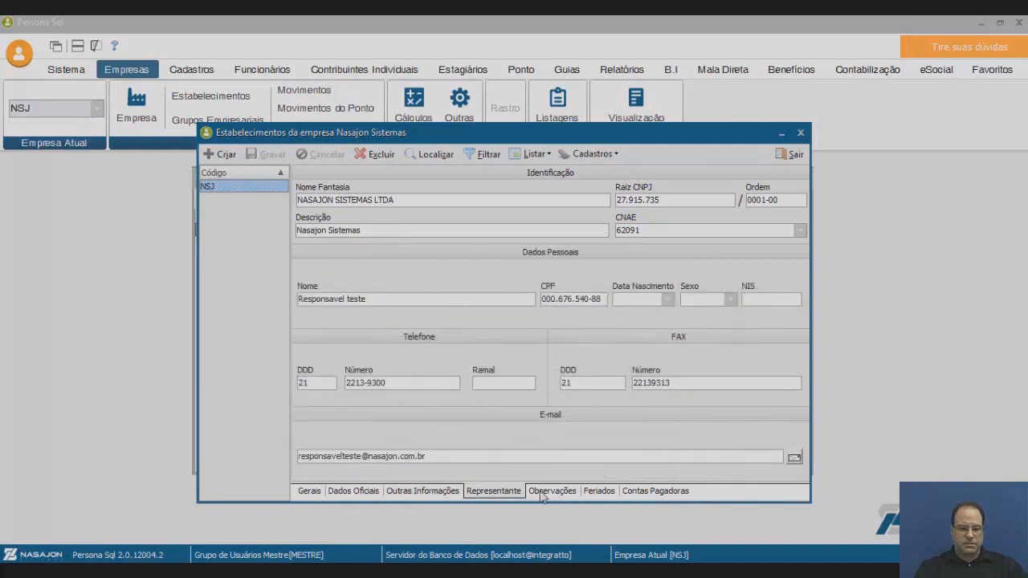
left_click(552, 493)
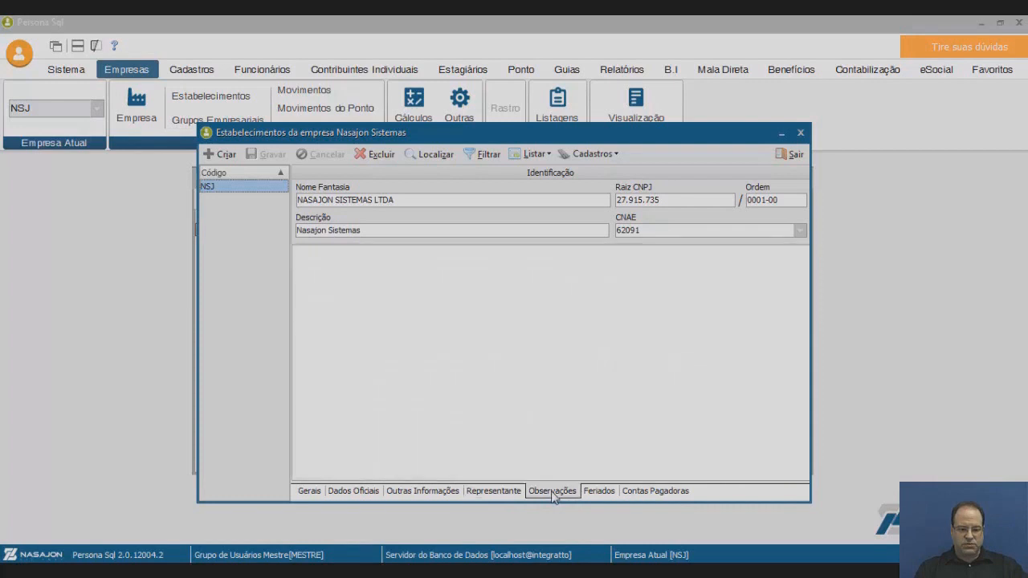
left_click(602, 493)
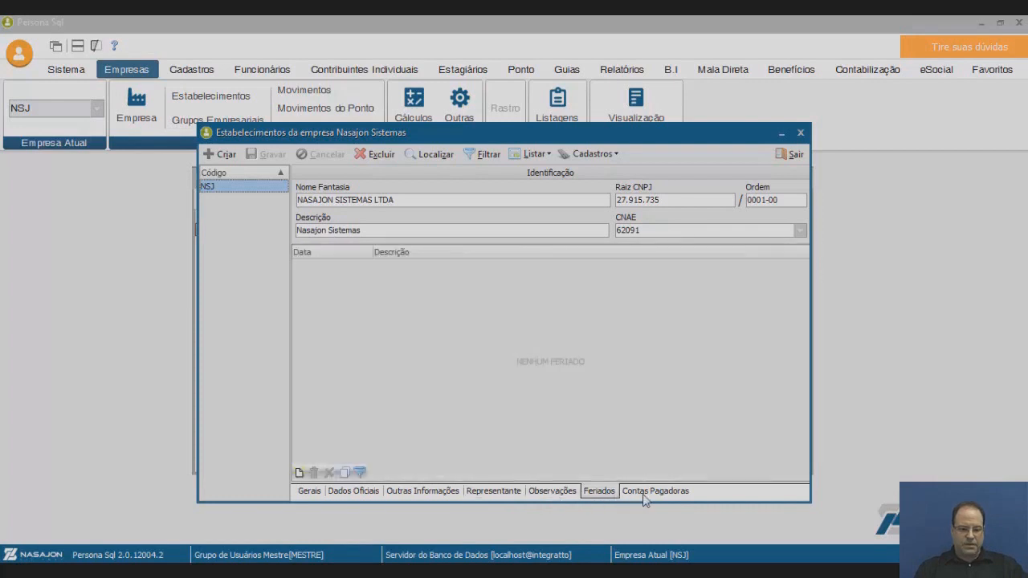
left_click(651, 494)
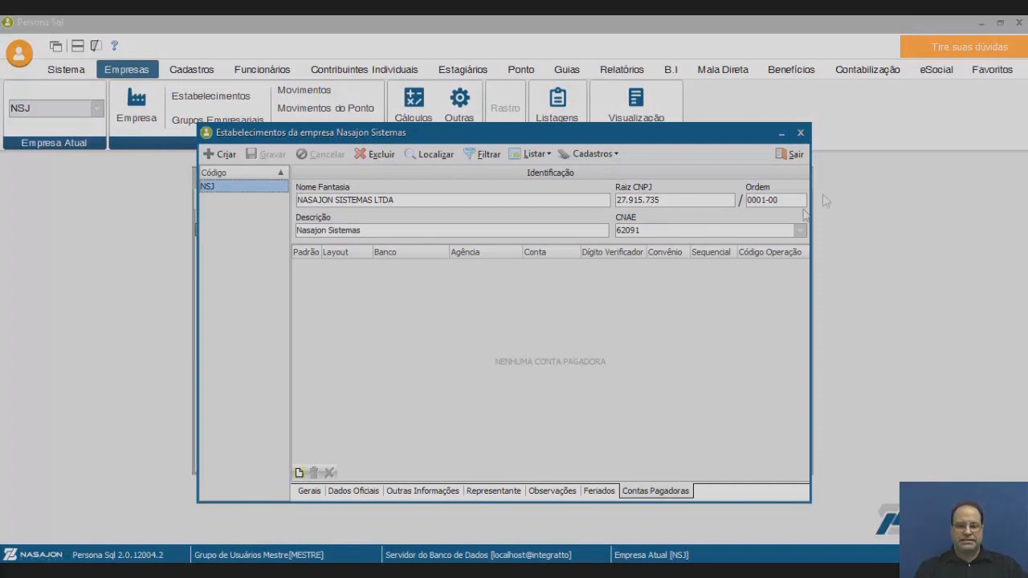
left_click(792, 155)
left_click(793, 201)
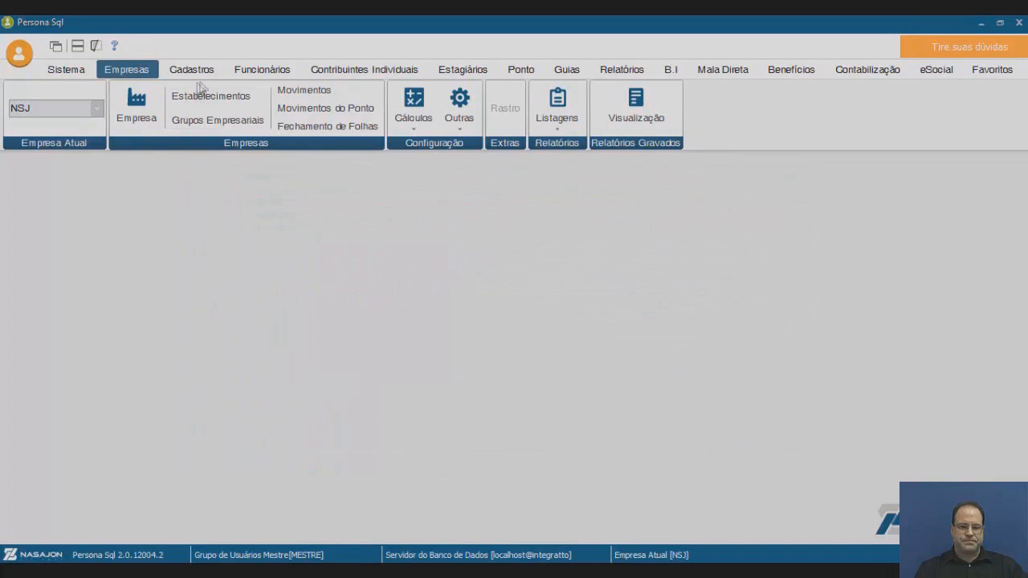
Open Tomadores/Prestadores de Serviço from Cadastros > Gerais, showing the CLIENTE record.
left_click(203, 74)
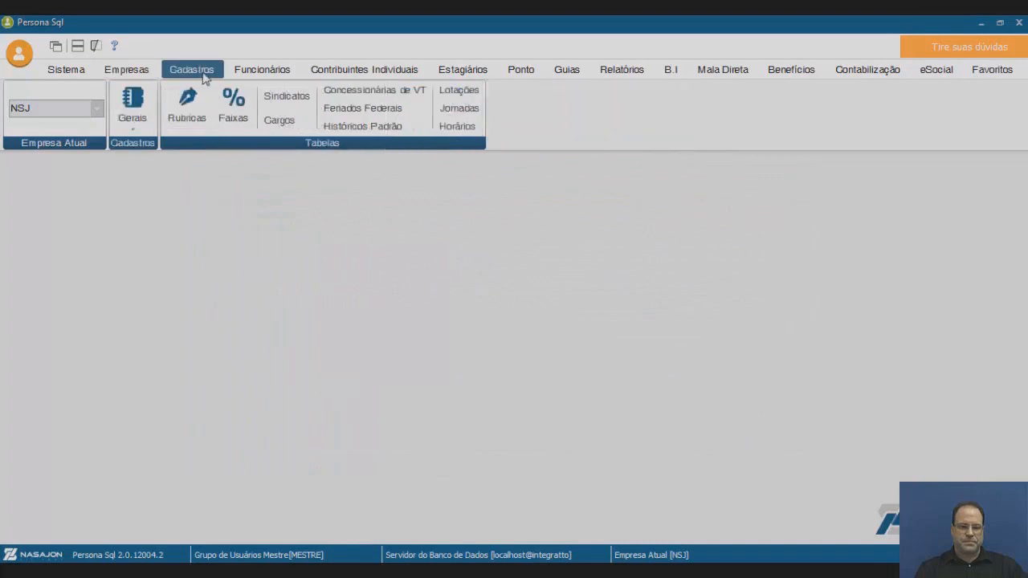
left_click(133, 113)
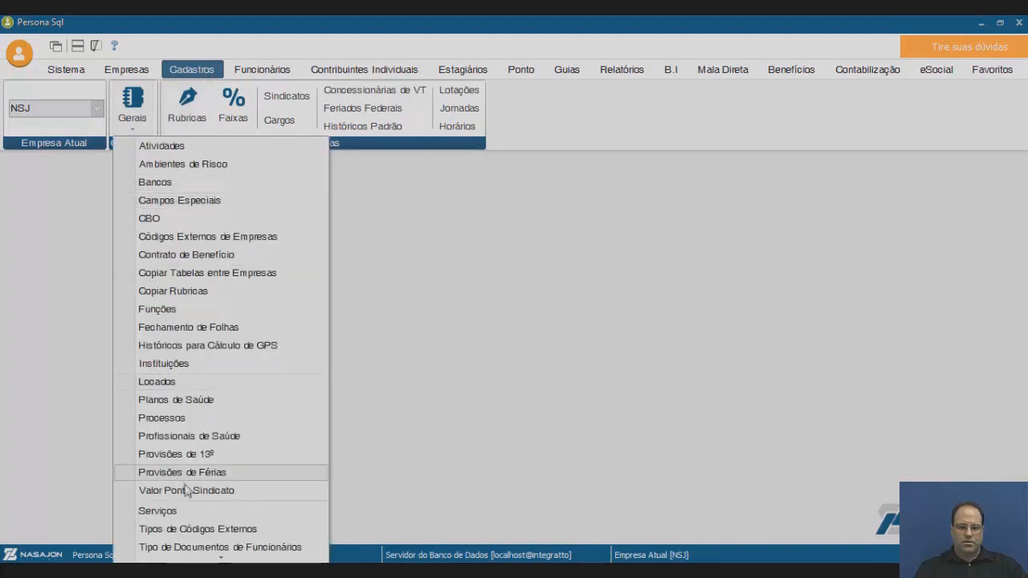
mouse_move(223, 559)
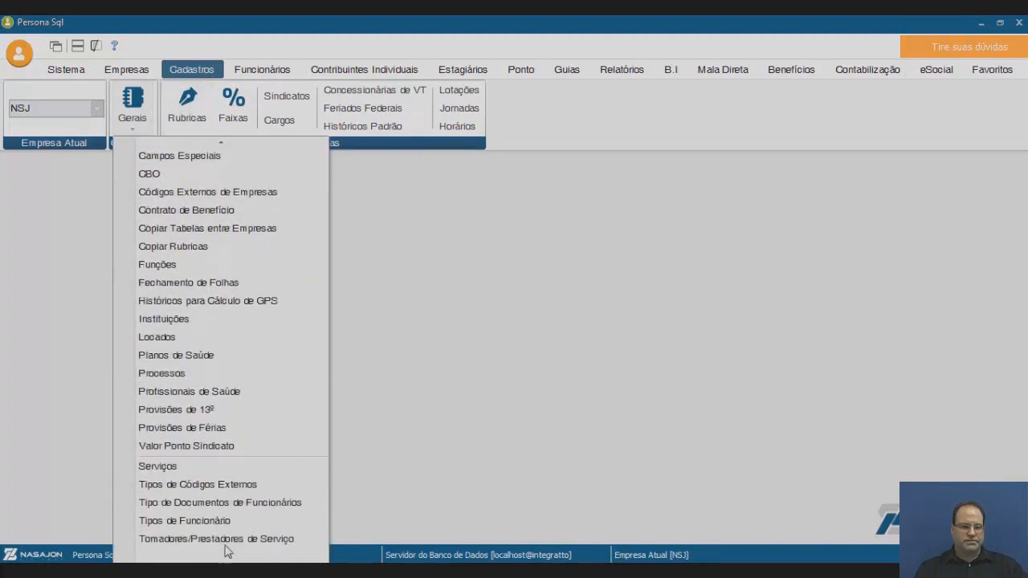
left_click(228, 541)
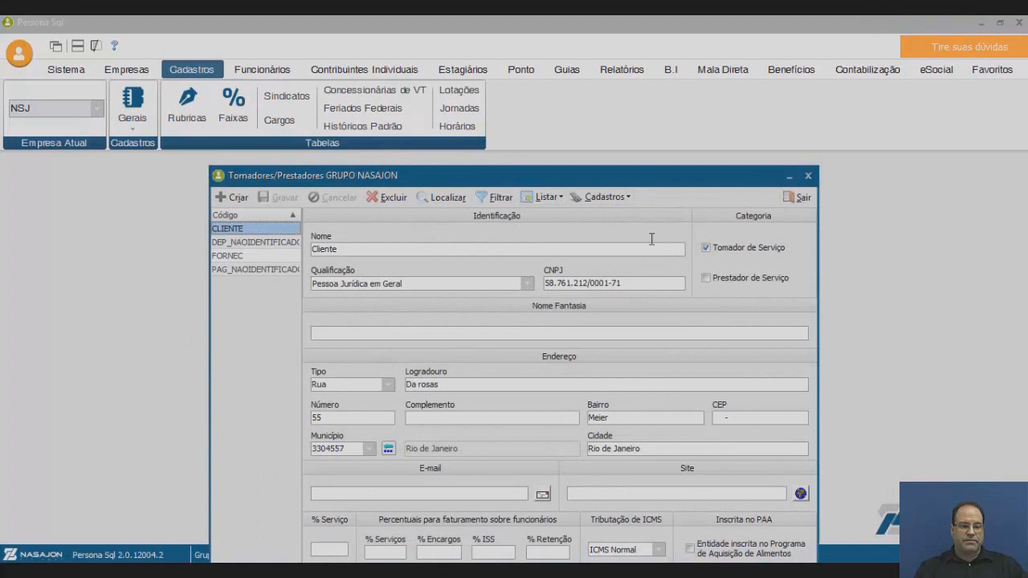
Open Cliente's service invoices and start a new service invoice.
left_click_drag(615, 167, 613, 154)
left_click(625, 187)
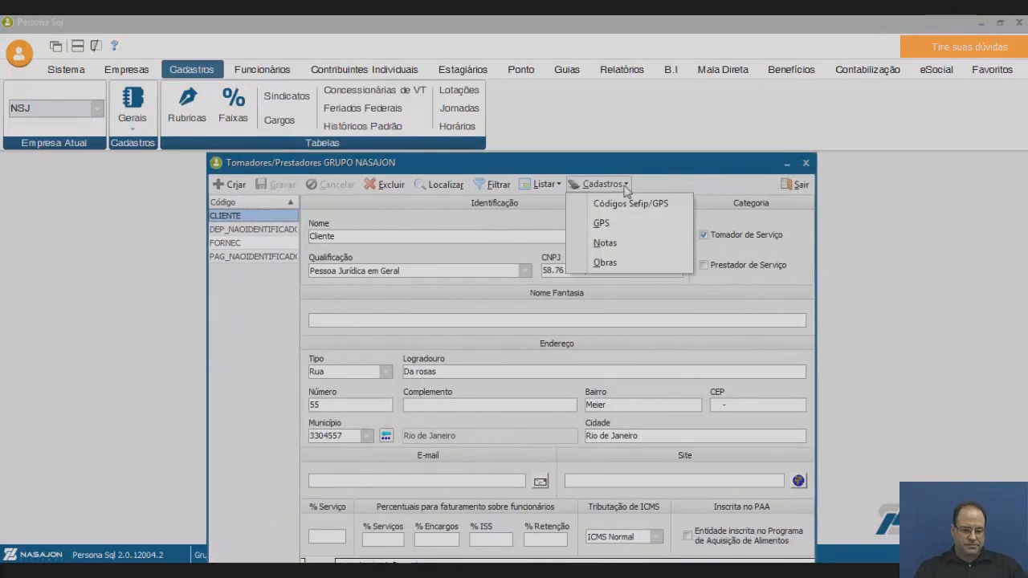
left_click(625, 244)
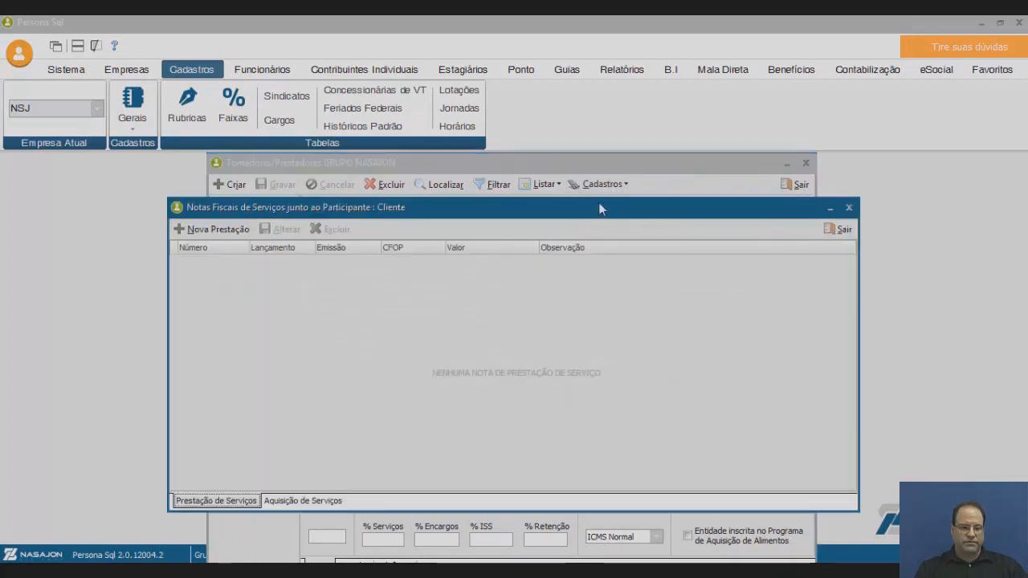
left_click(226, 233)
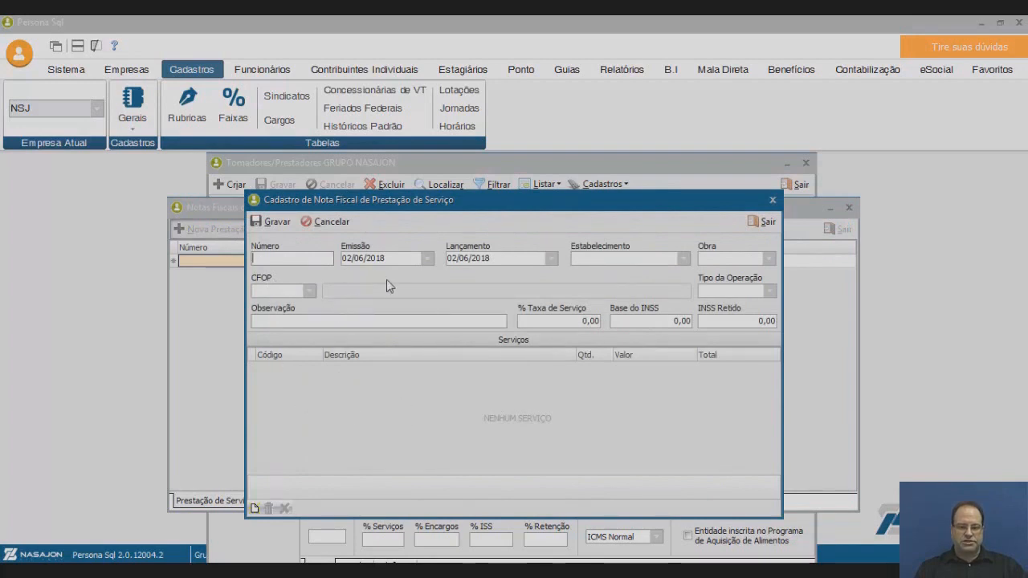
Discard the unsaved invoice and close the Notas Fiscais and Tomadores/Prestadores windows.
left_click(760, 225)
left_click(585, 347)
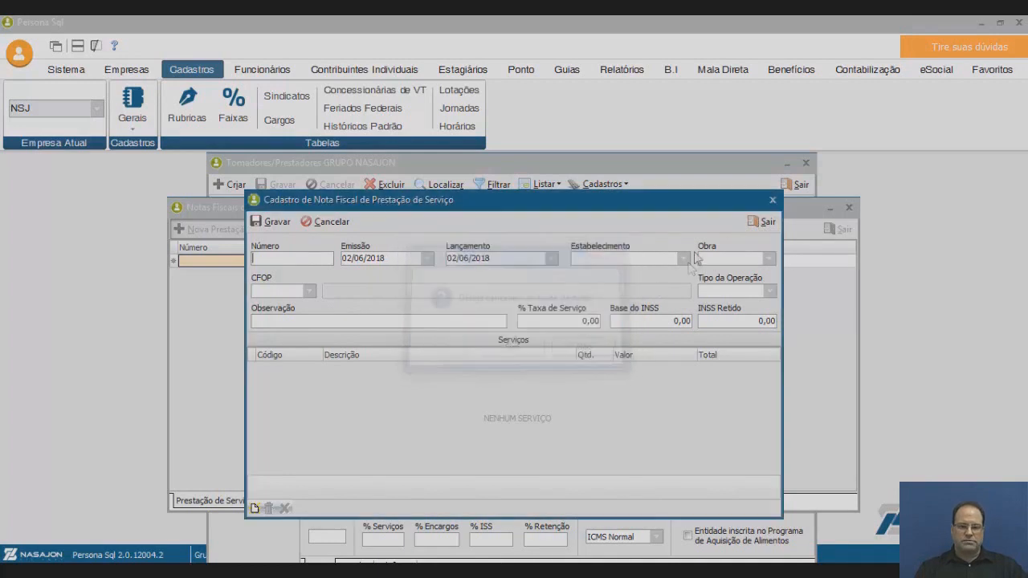
left_click(760, 221)
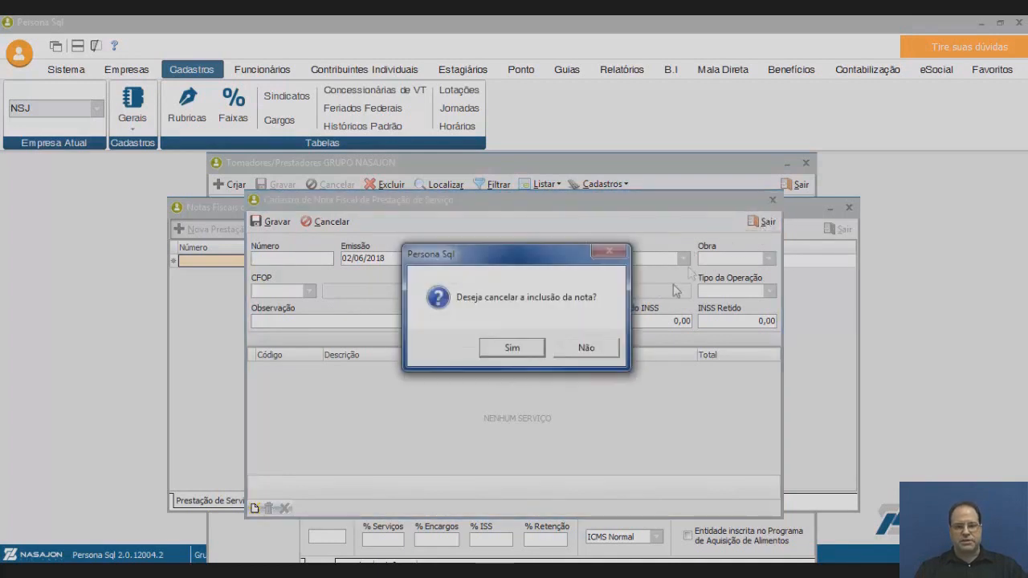
left_click(512, 348)
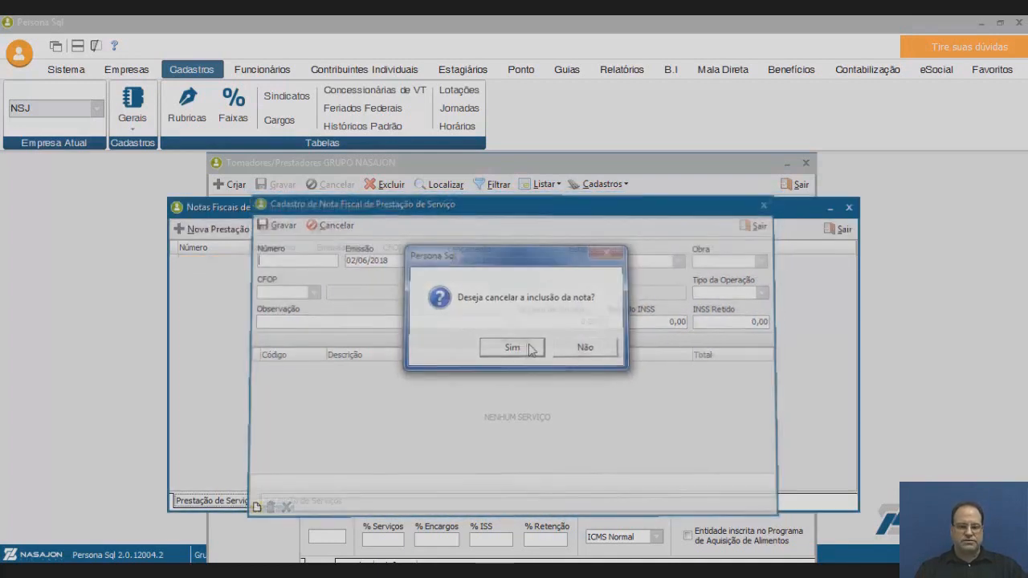
left_click(838, 231)
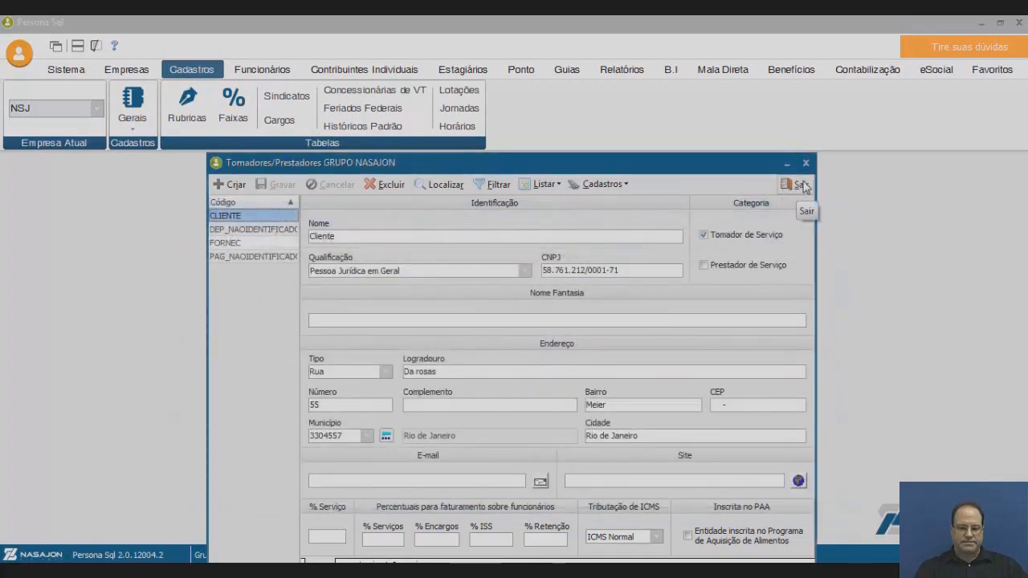
left_click(804, 186)
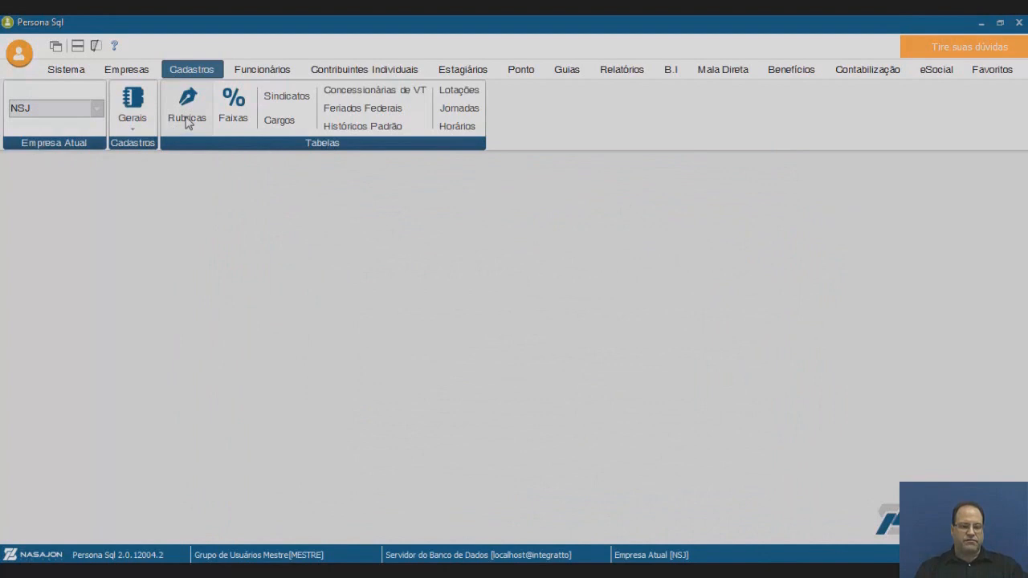
Scroll through the Rubricas code list, close it, then open Faixas showing the DDIR table.
left_click(187, 119)
left_click_drag(417, 179, 403, 120)
mouse_move(263, 196)
left_mouse_down()
mouse_move(269, 449)
mouse_move(254, 194)
left_mouse_up()
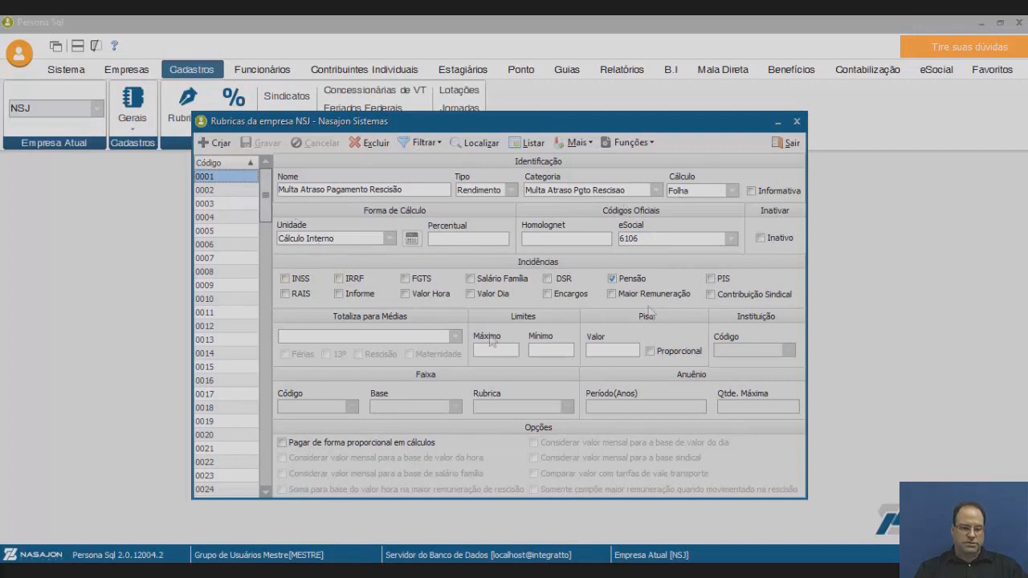
left_click_drag(266, 197, 216, 498)
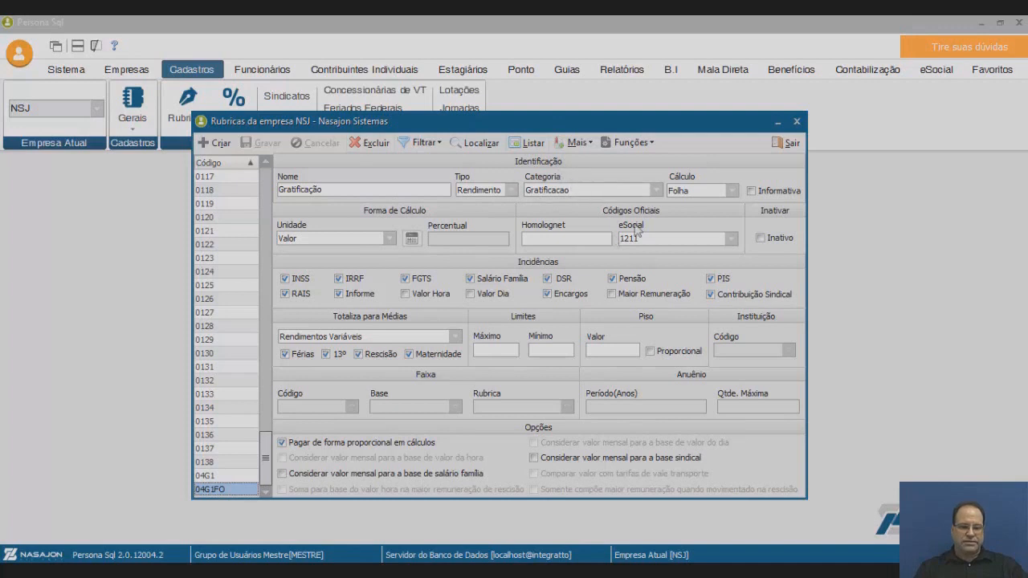
left_click(797, 123)
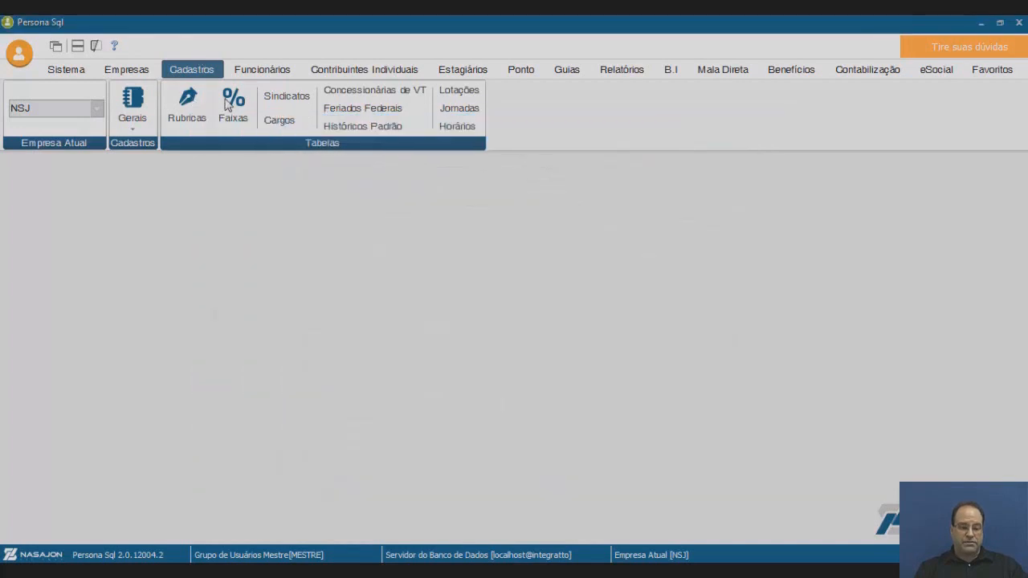
left_click(236, 111)
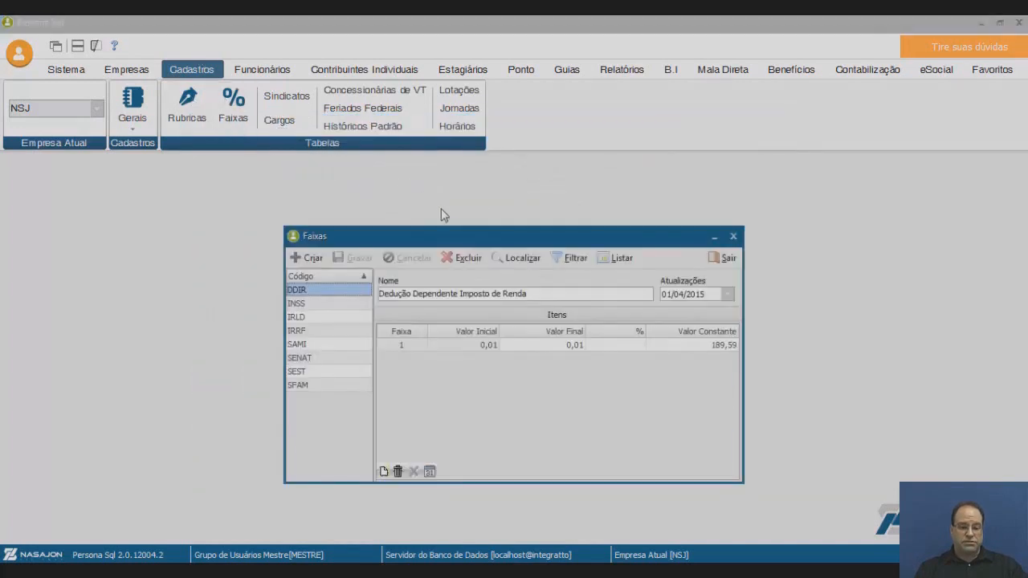
Step through the INSS, IRRF, SAMI and SFAM bracket tables (SFAM constants 45,00, 31,71, 0,00), then close Faixas.
left_click_drag(433, 236, 432, 183)
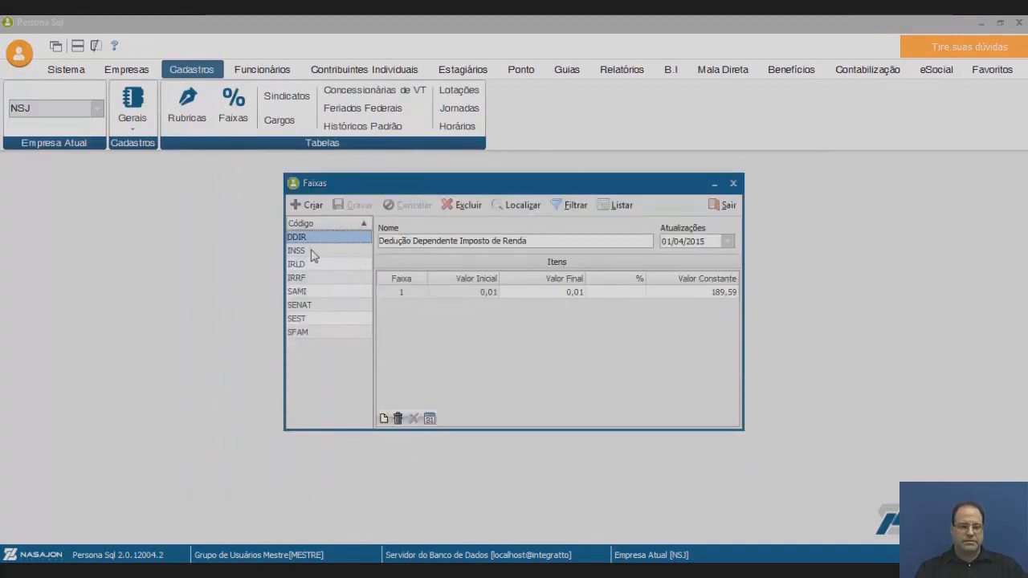
left_click(329, 252)
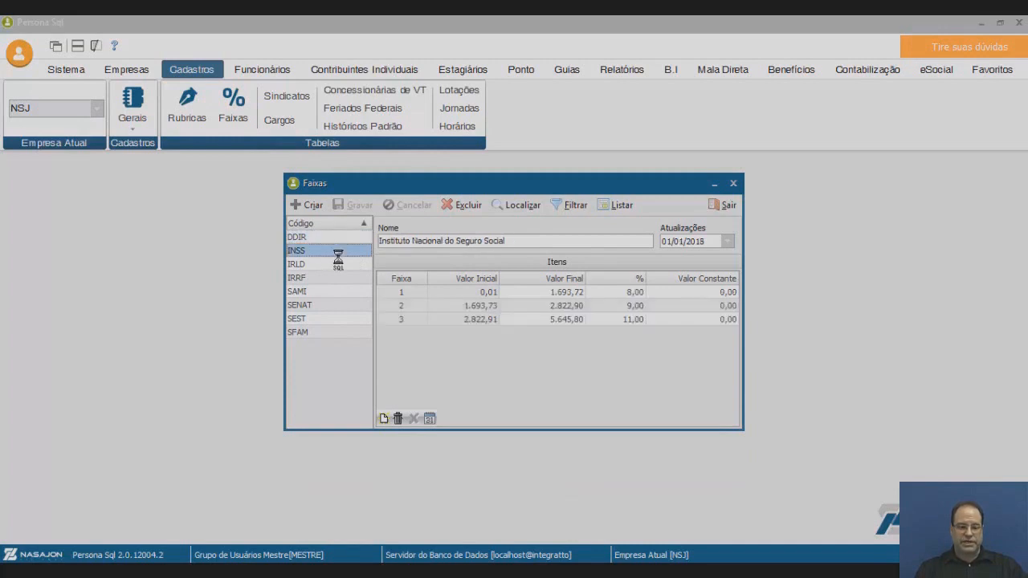
left_click(329, 278)
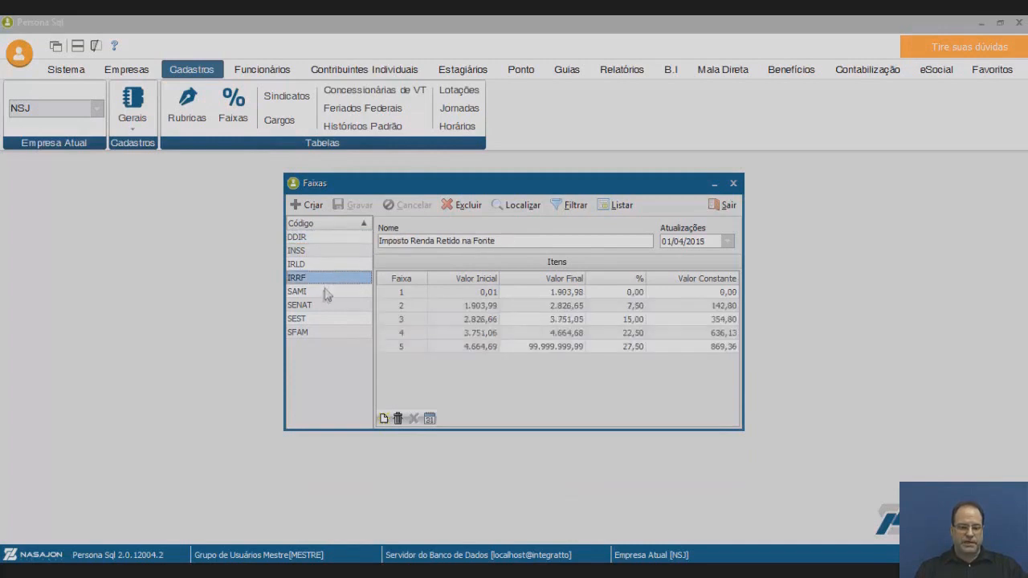
left_click(321, 293)
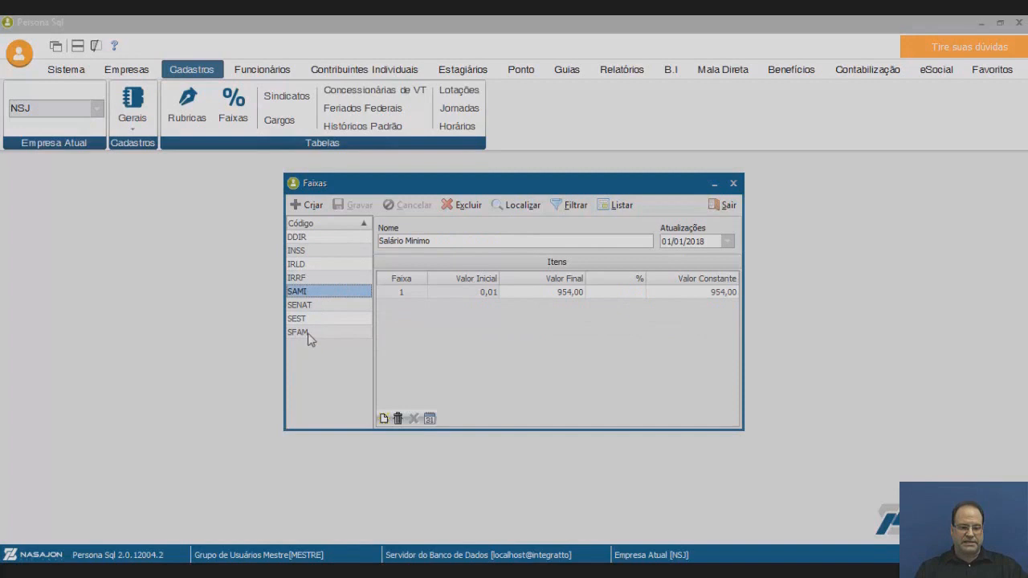
left_click(311, 333)
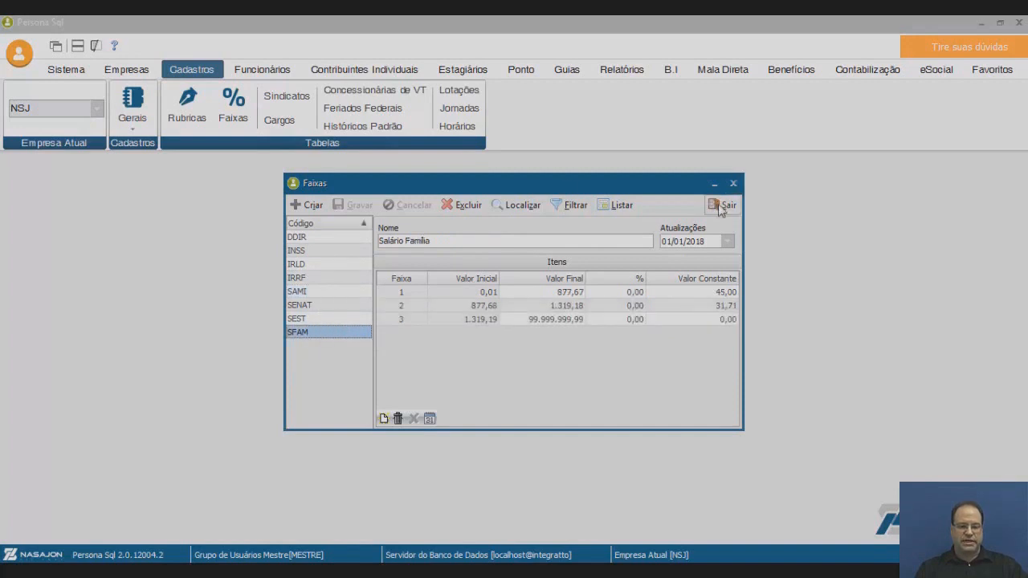
left_click(722, 206)
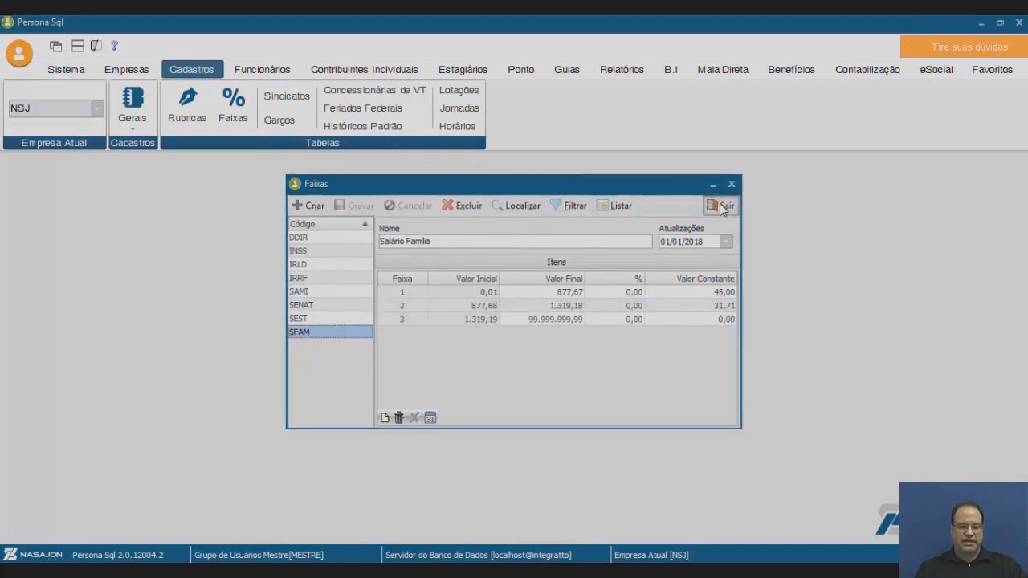
left_click(294, 100)
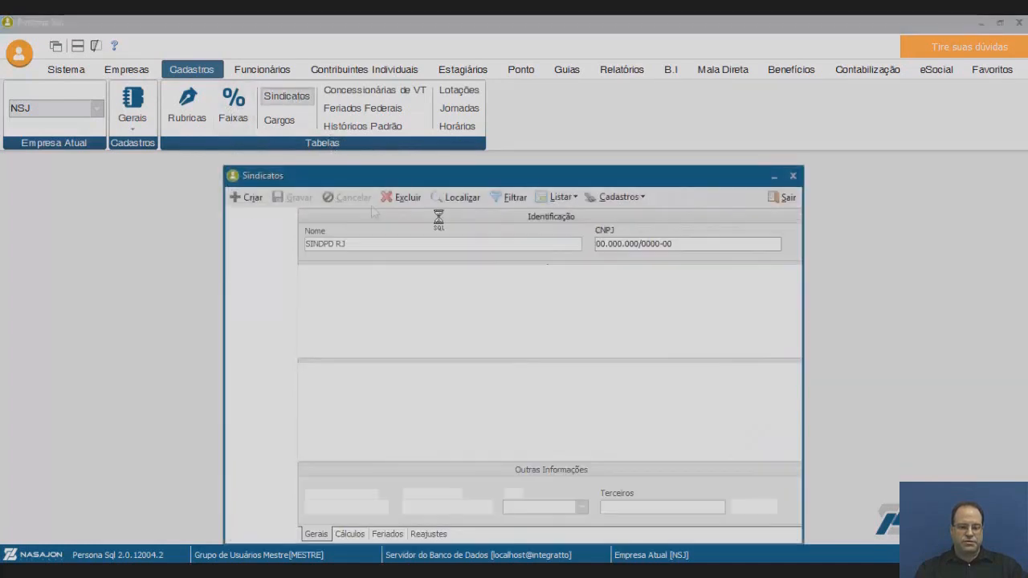
left_click(785, 196)
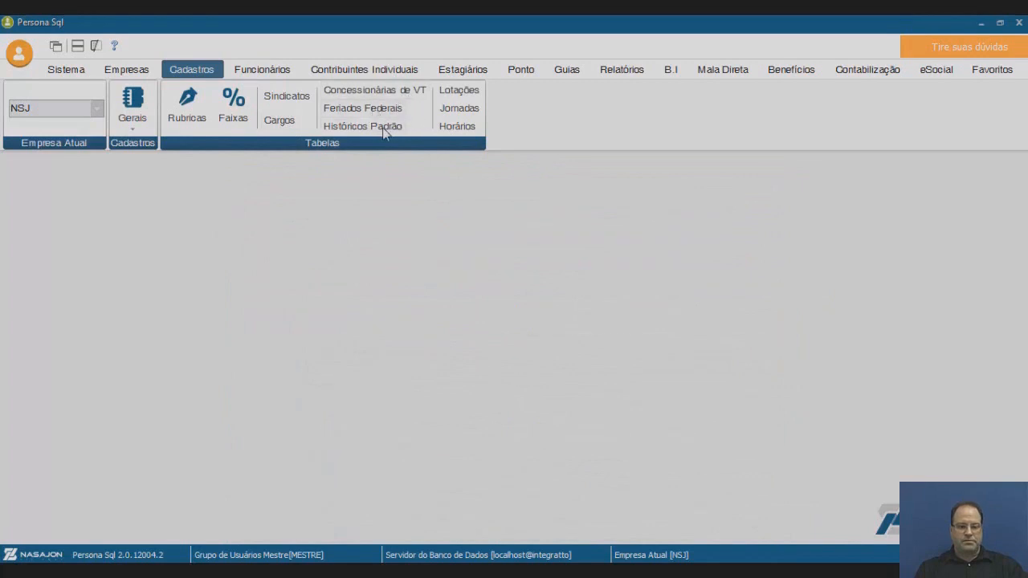
left_click(468, 94)
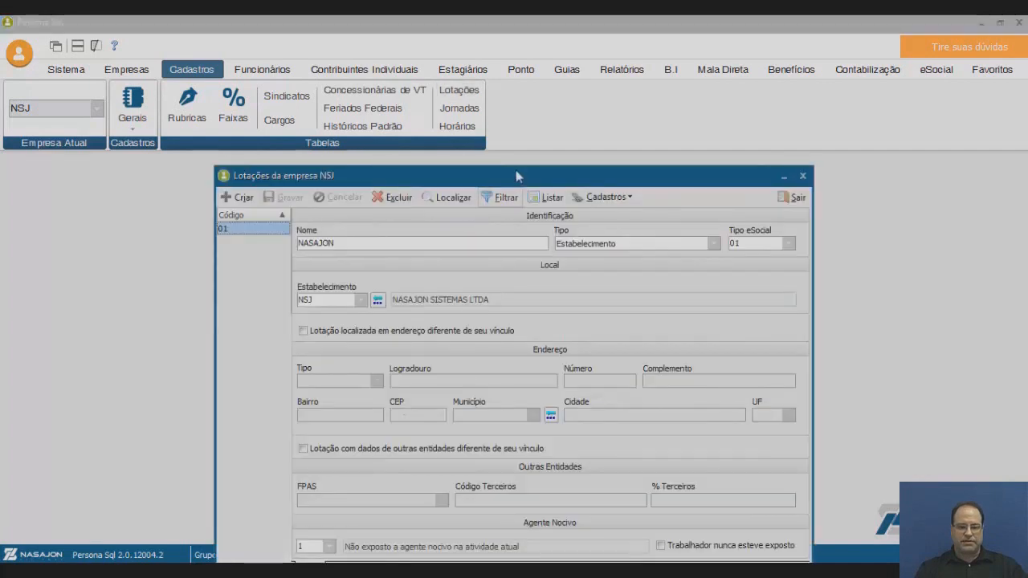
left_click_drag(516, 171, 517, 145)
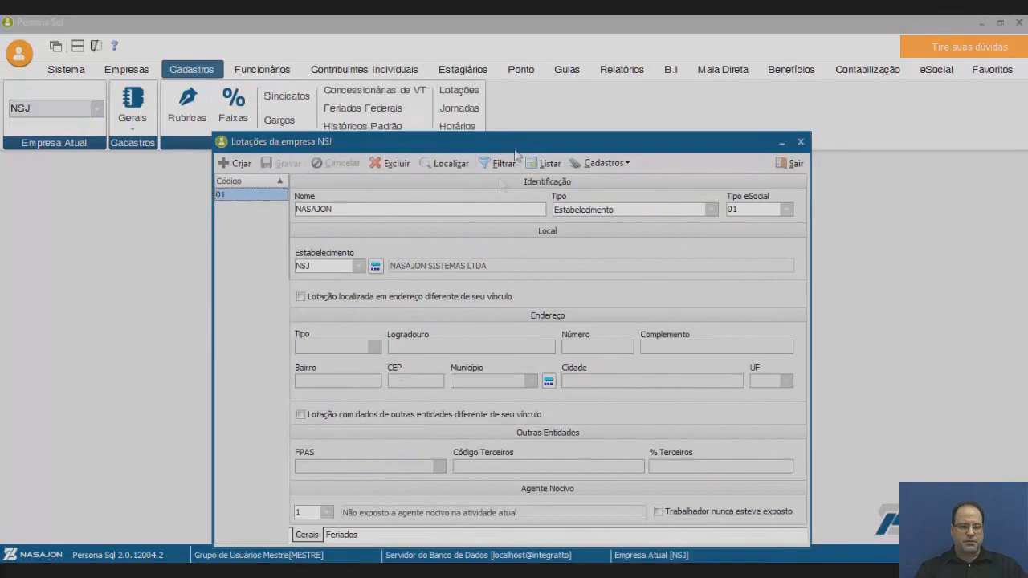
left_click(789, 164)
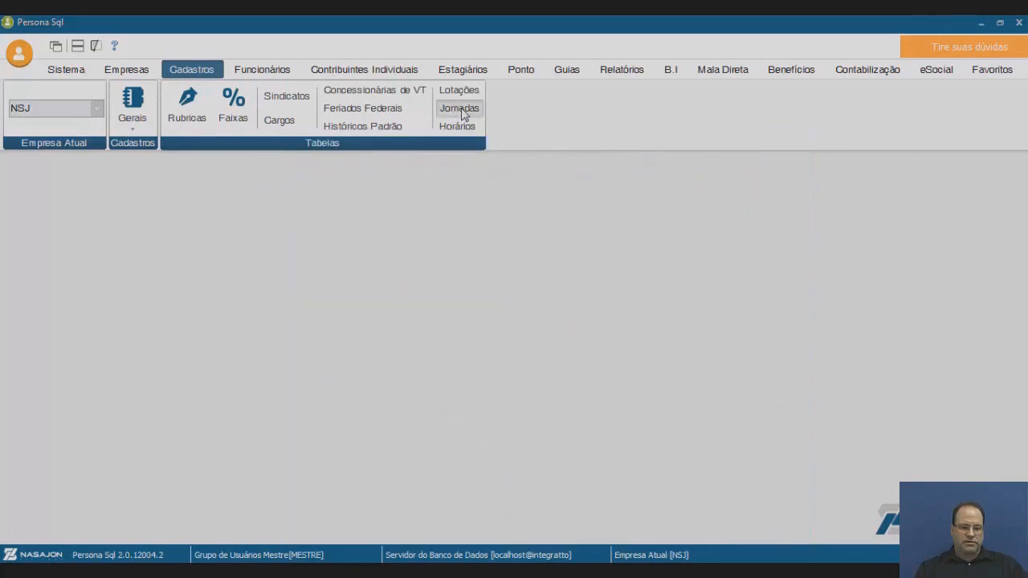
left_click(462, 112)
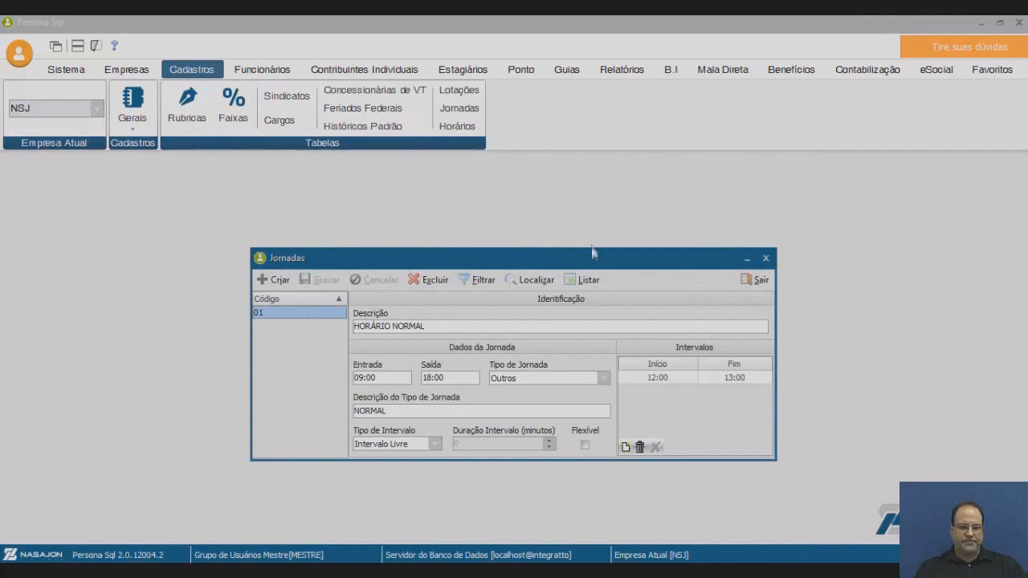
left_click_drag(606, 257, 594, 191)
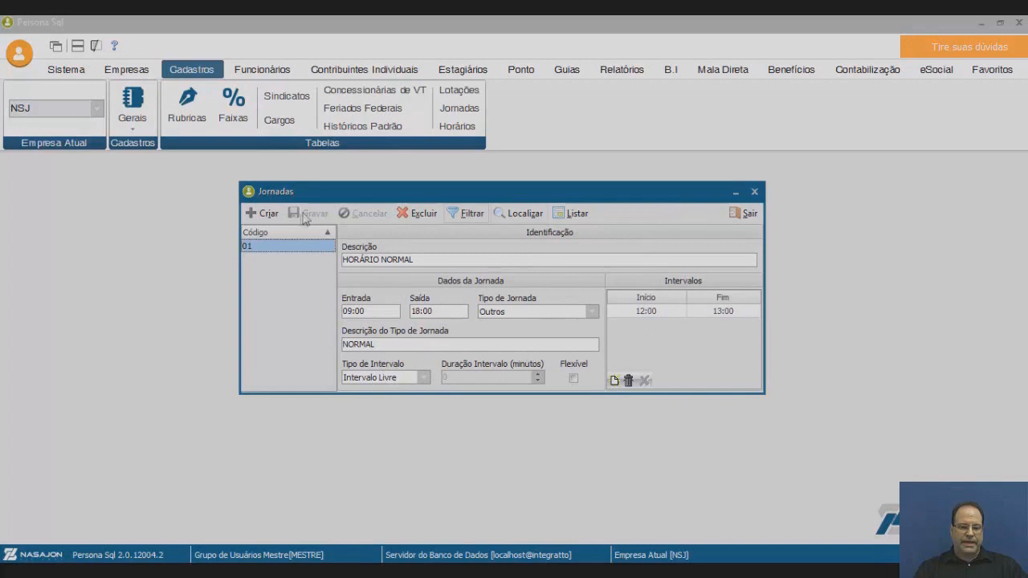
left_click(743, 215)
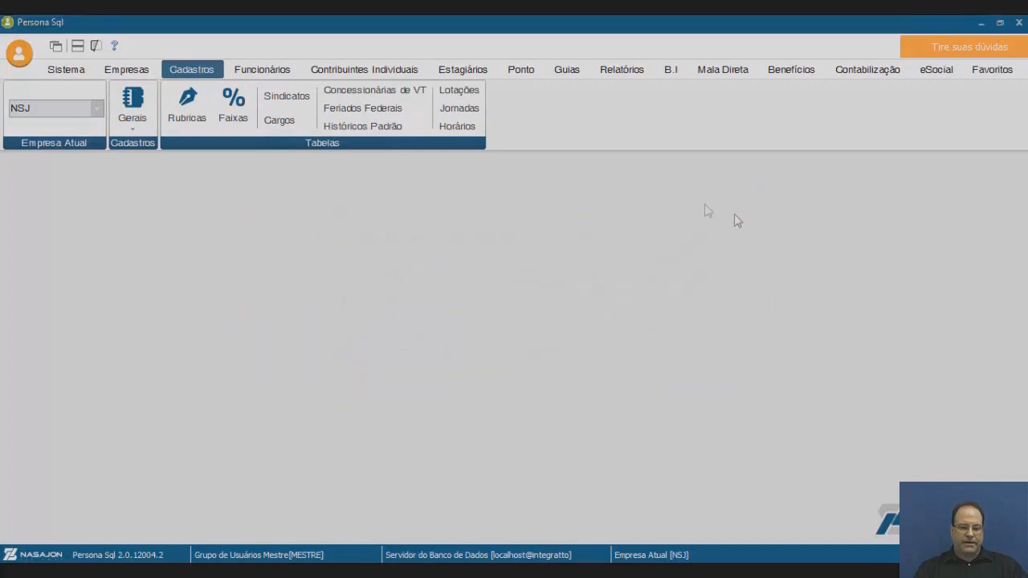
left_click(466, 129)
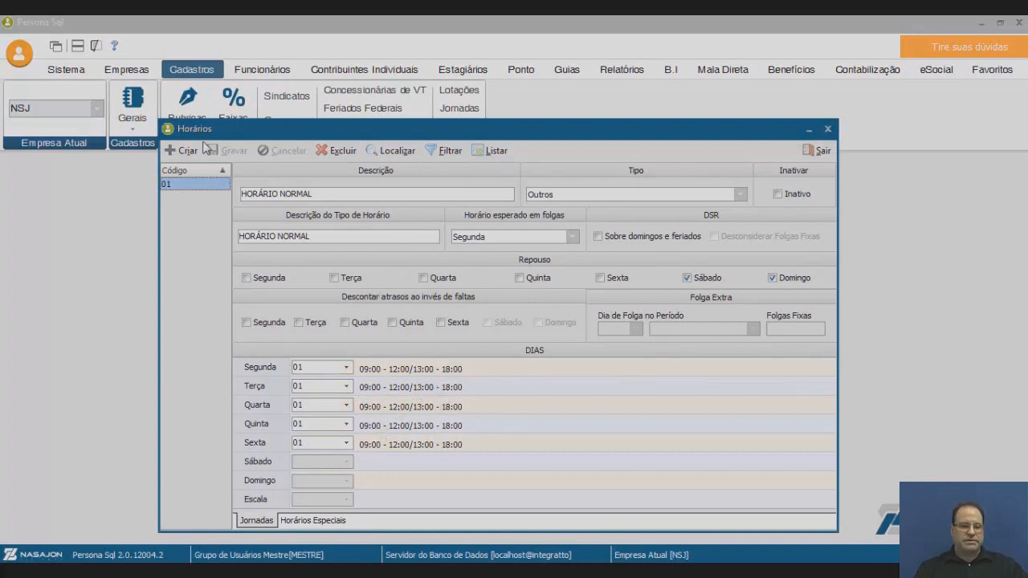
left_click(819, 151)
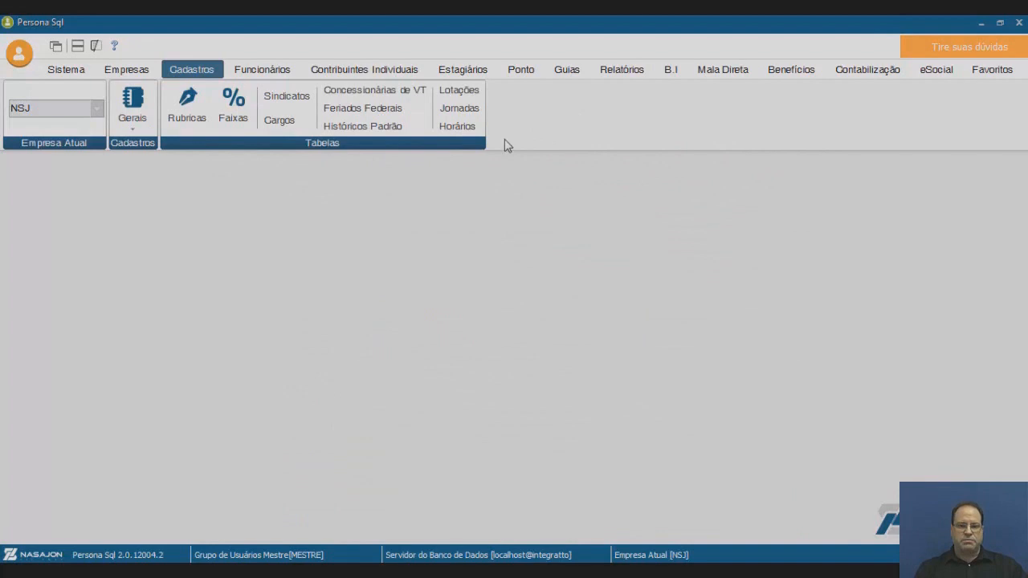
Open employee 01's full Funcionários record and its empty Ocorrências > Afastamento leave list.
left_click(261, 74)
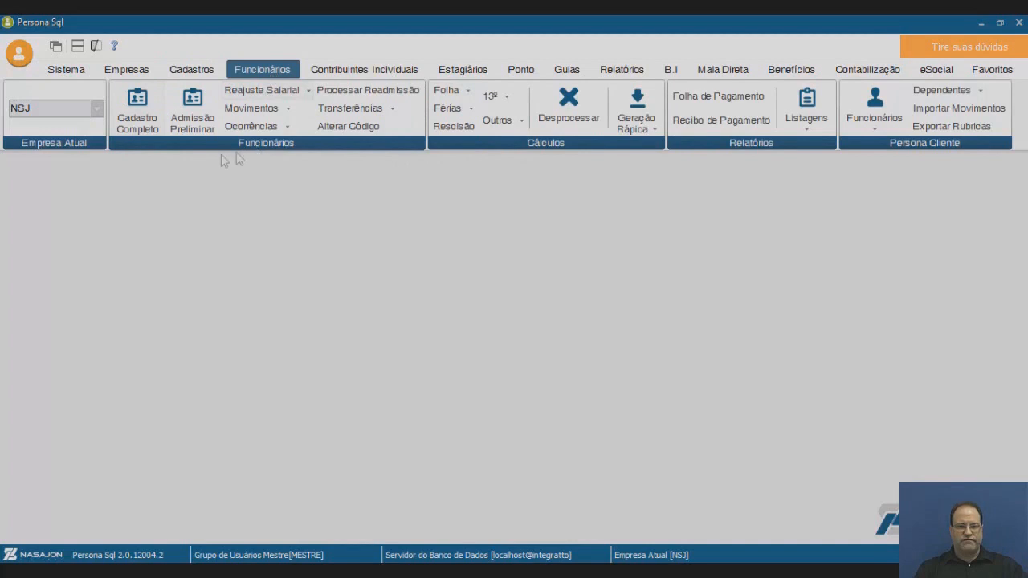
left_click(147, 118)
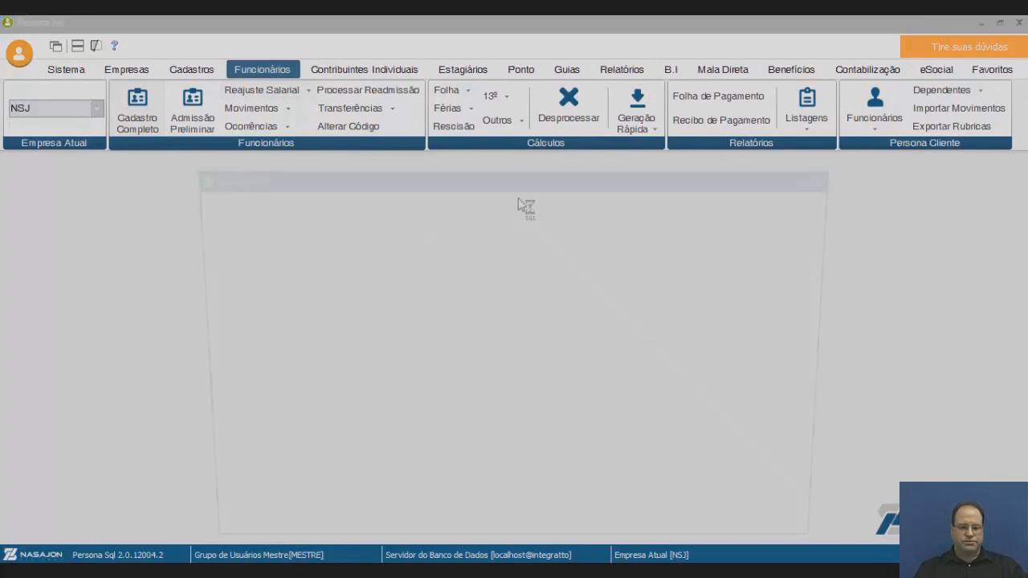
left_click_drag(542, 167, 529, 126)
left_click(597, 157)
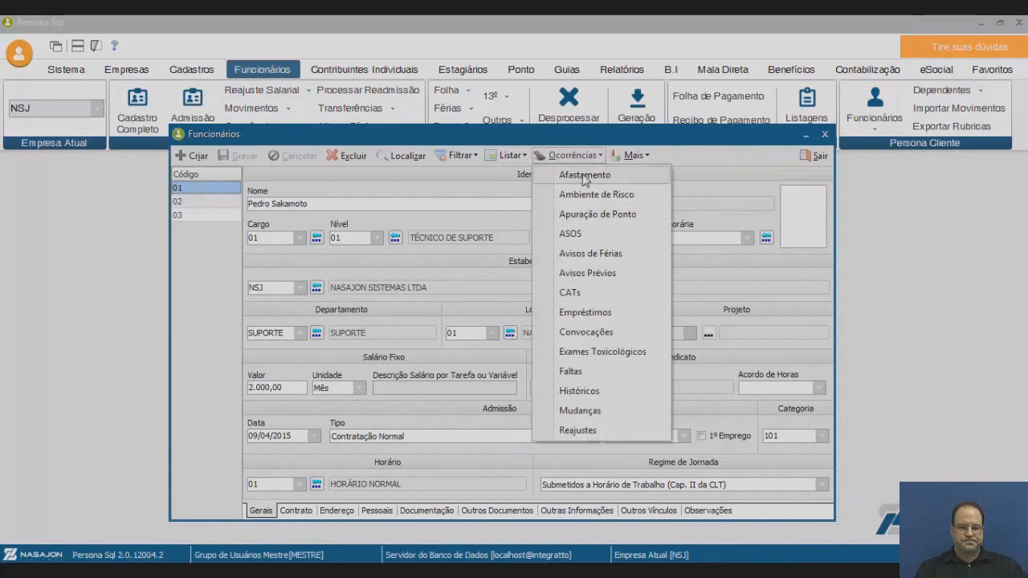
left_click(583, 176)
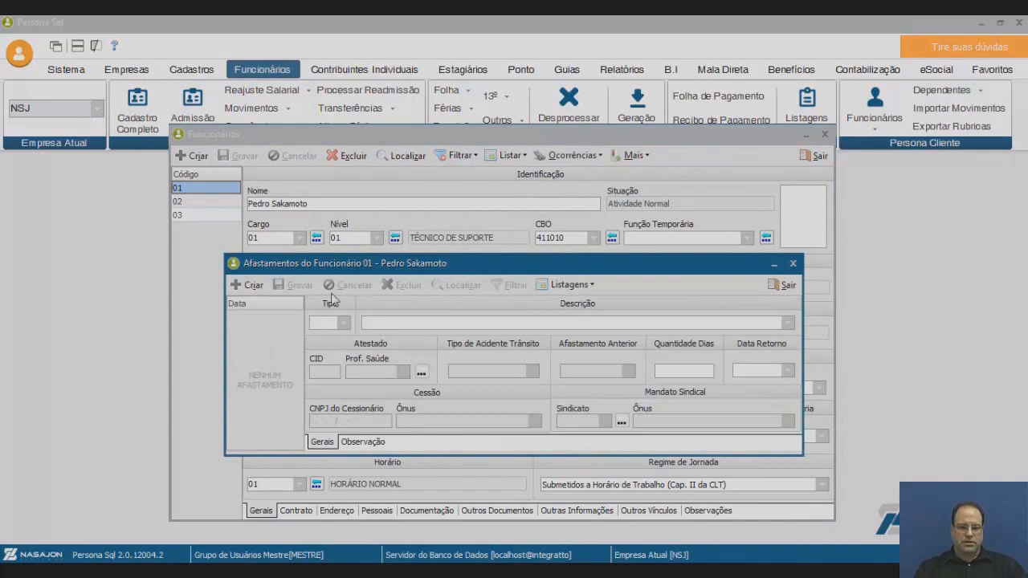
Create a new leave record dated 02/06/2018.
left_click(255, 287)
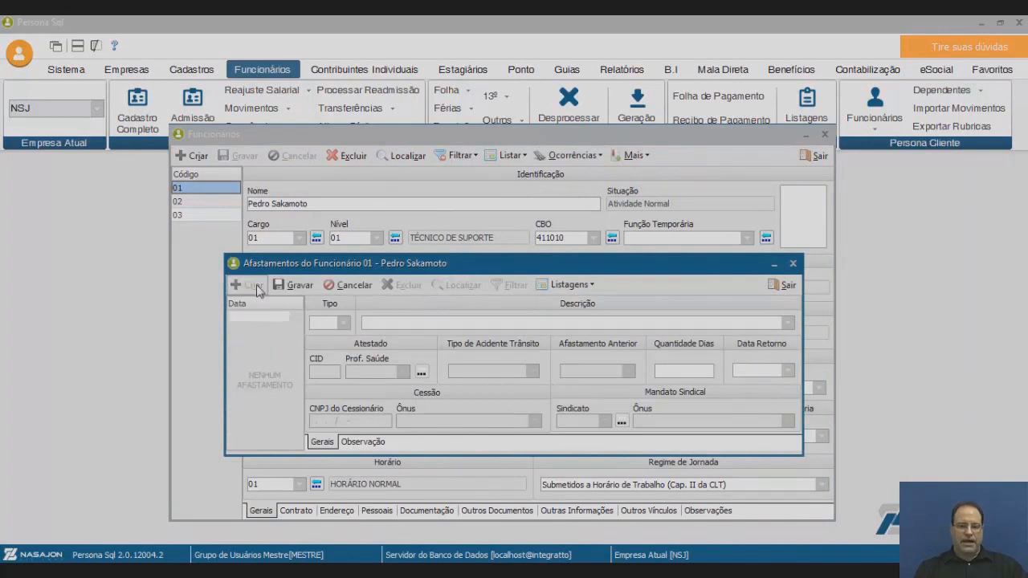
left_click(382, 322)
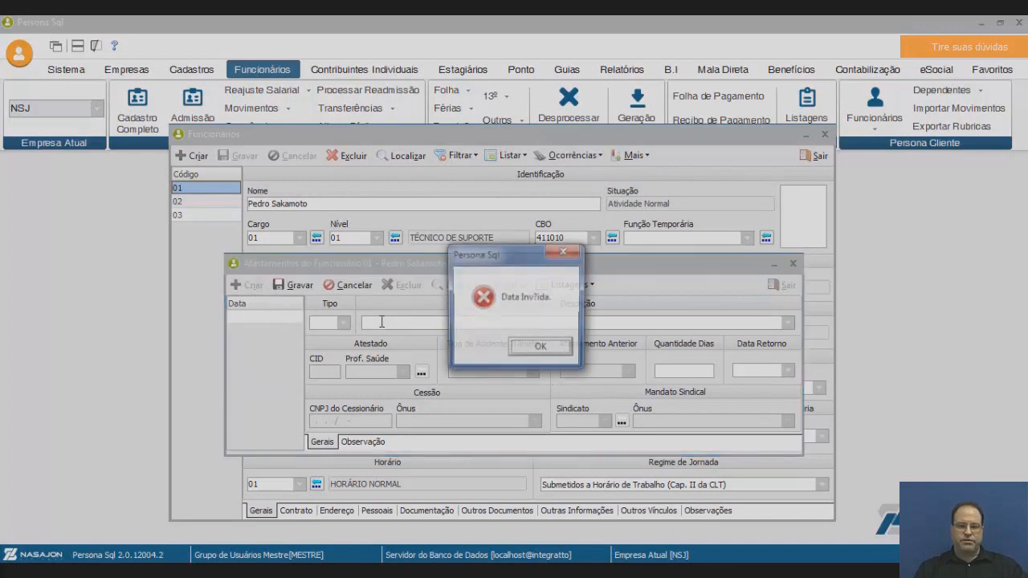
left_click(540, 346)
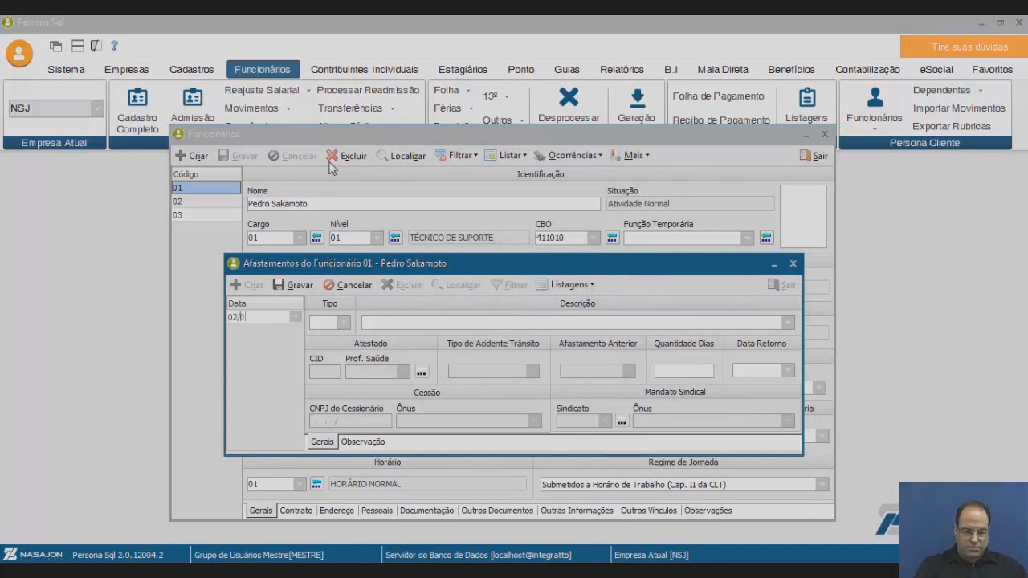
type("6/2018")
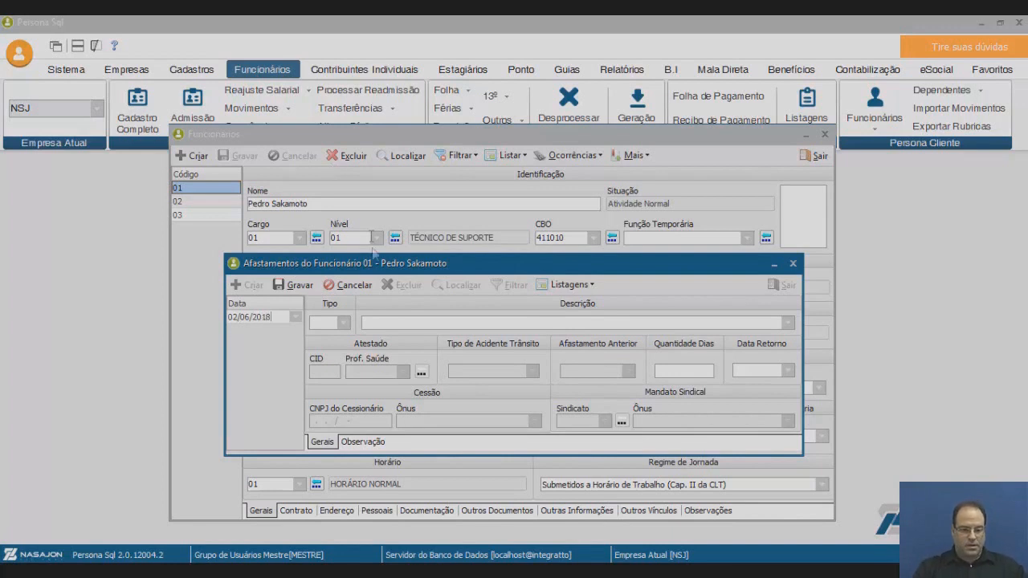
Set the leave type to 003 Auxílio Doença and the CID to 12345.
left_click(342, 323)
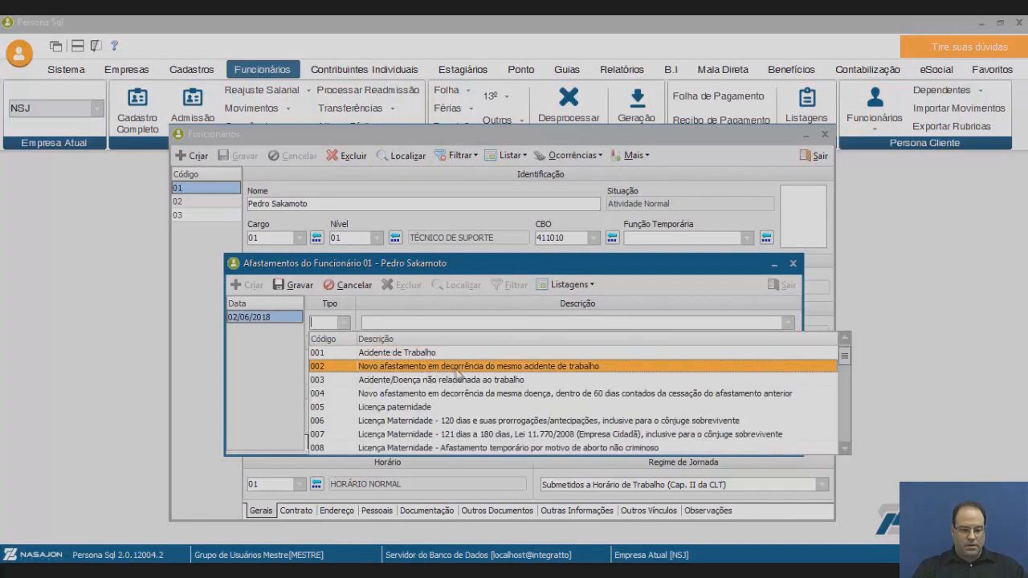
left_click(419, 380)
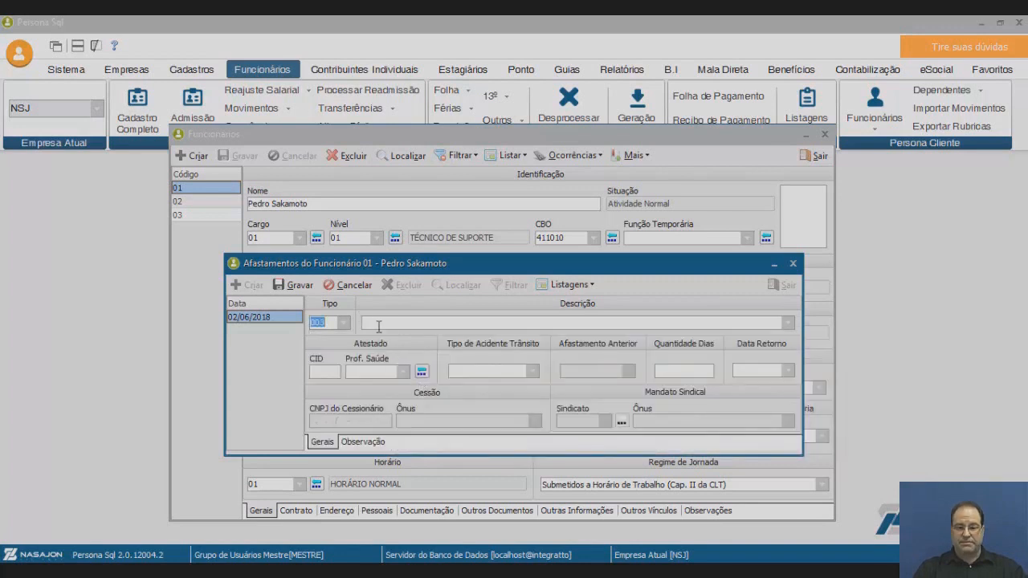
left_click(484, 321)
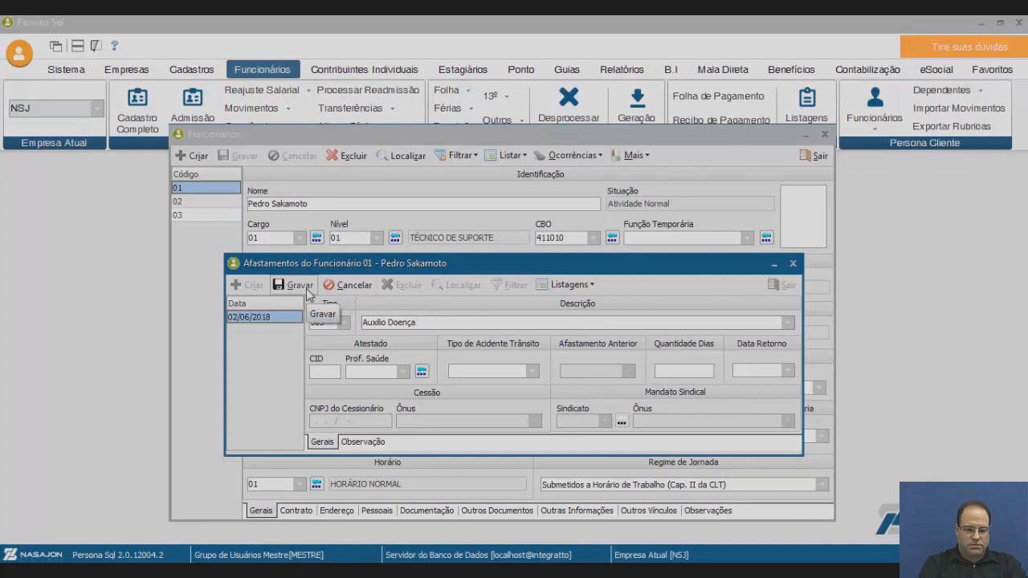
left_click(329, 373)
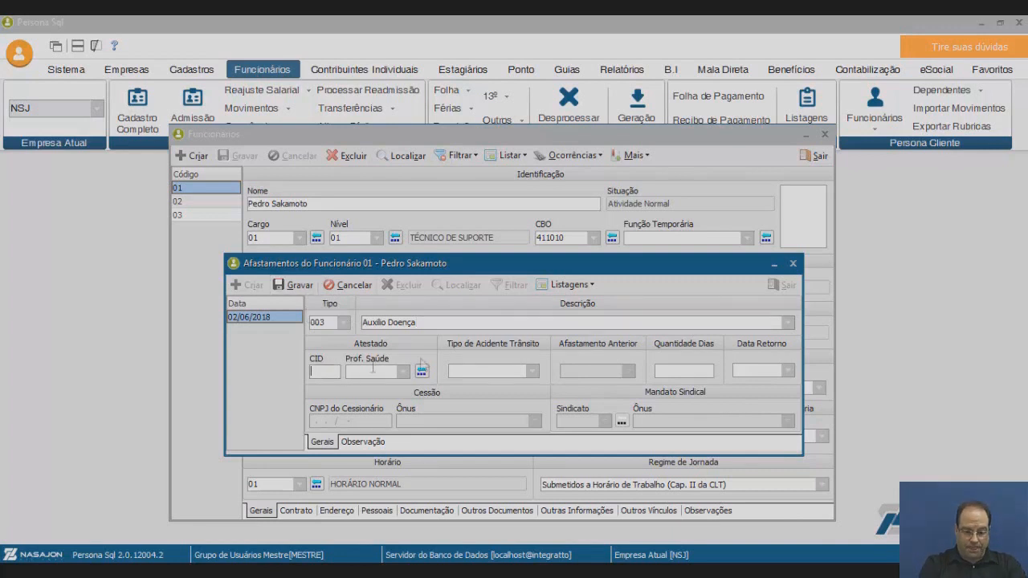
type("12345")
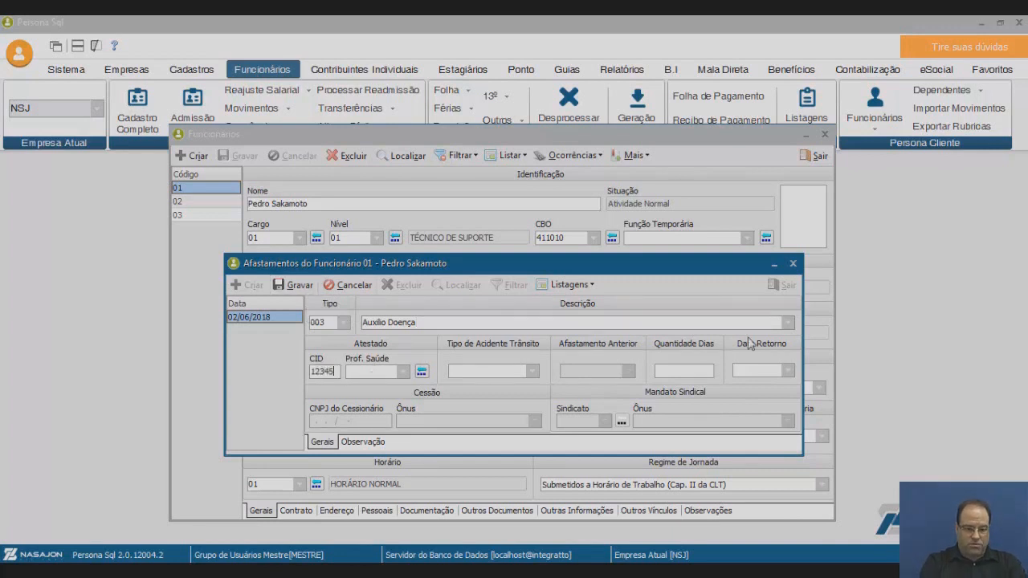
left_click(398, 371)
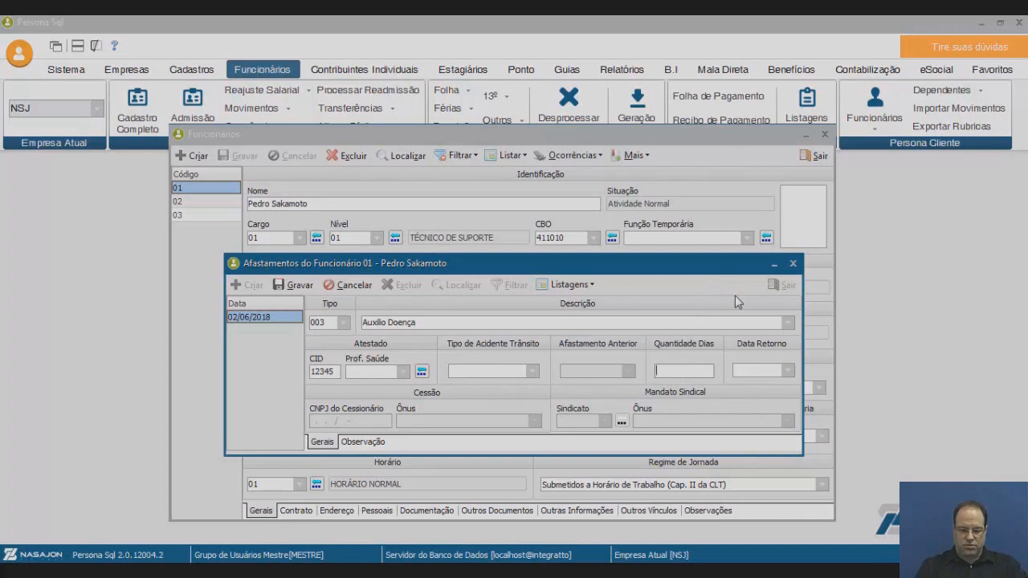
Enter 15 days so the return date becomes 17/06/2018, then attempt saving and dismiss the missing-doctor warning.
type("15")
key("Tab")
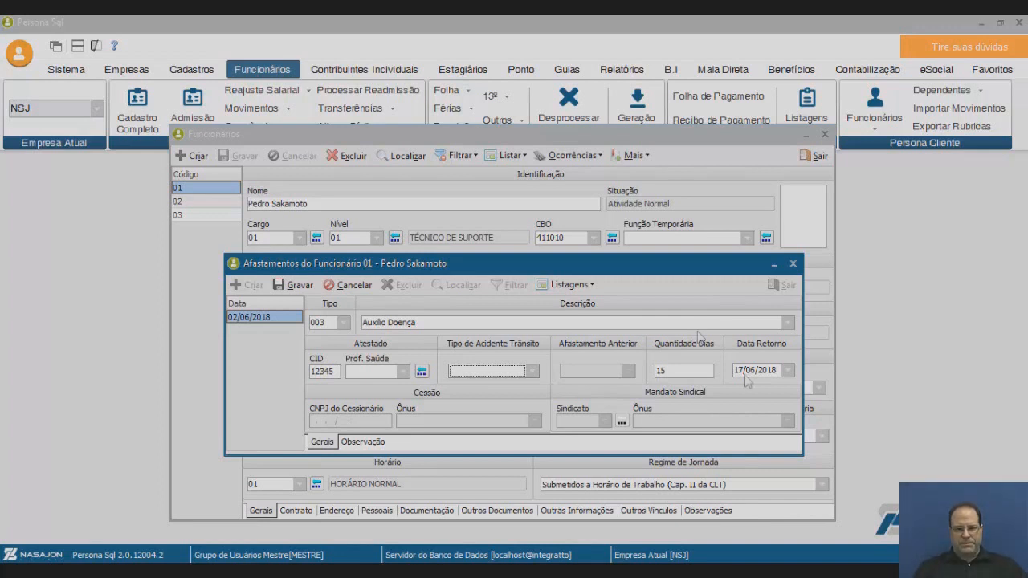
left_click(310, 288)
left_click(578, 349)
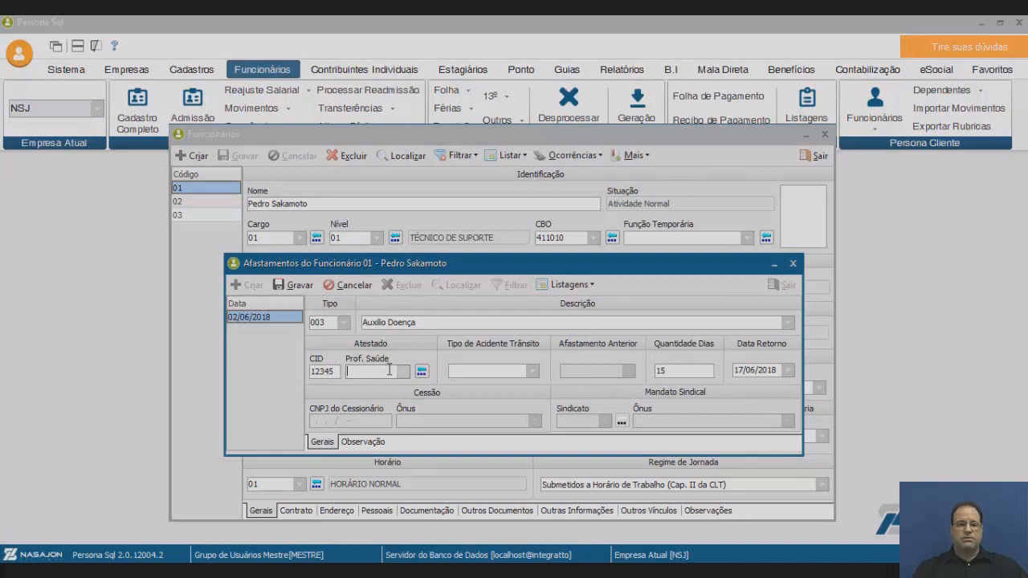
Add a new health professional from the Prof. Saúde lookup and enter the doctor's name.
left_click(421, 372)
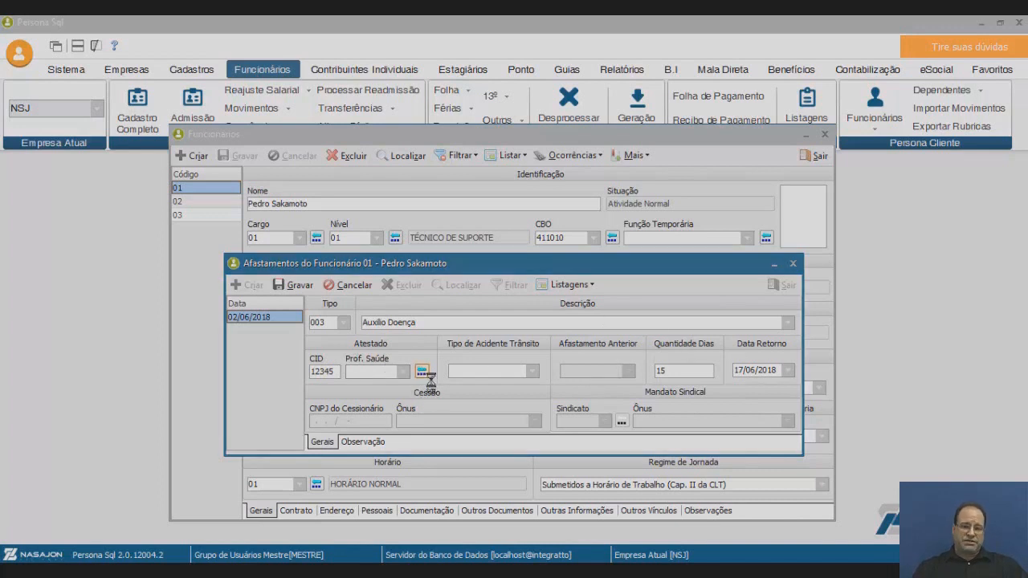
left_click_drag(458, 248, 763, 188)
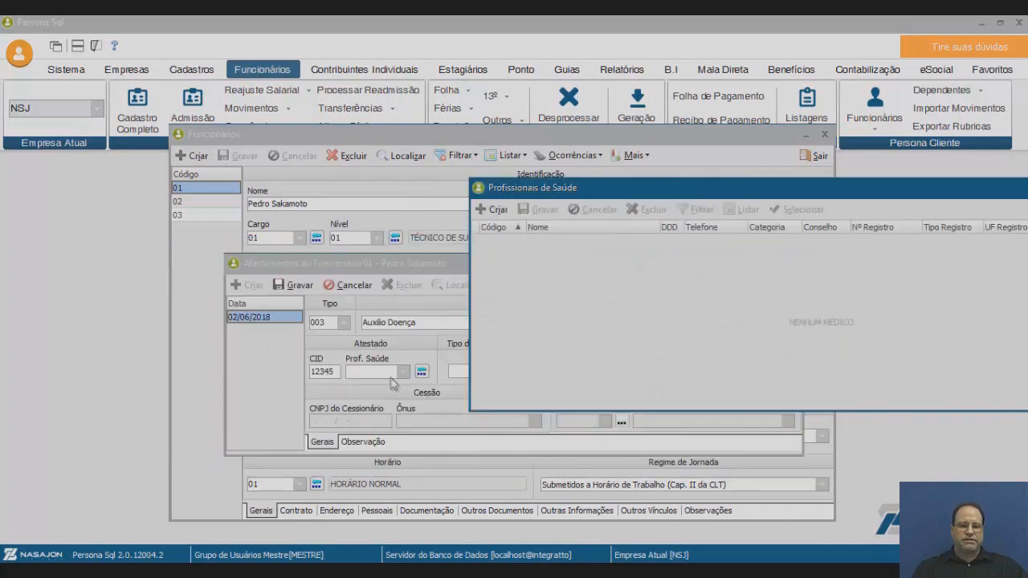
left_click_drag(595, 188, 256, 228)
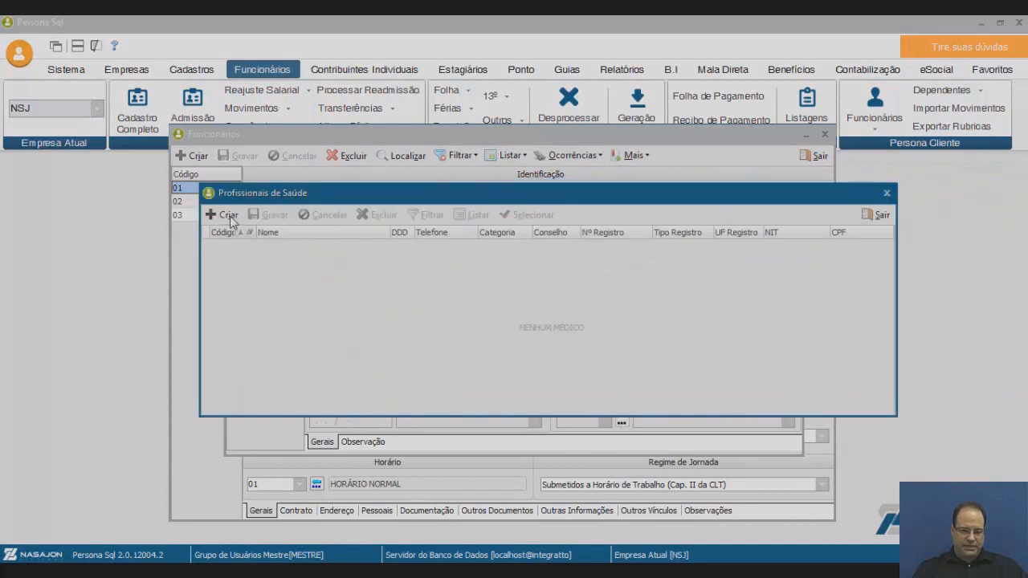
left_click(223, 214)
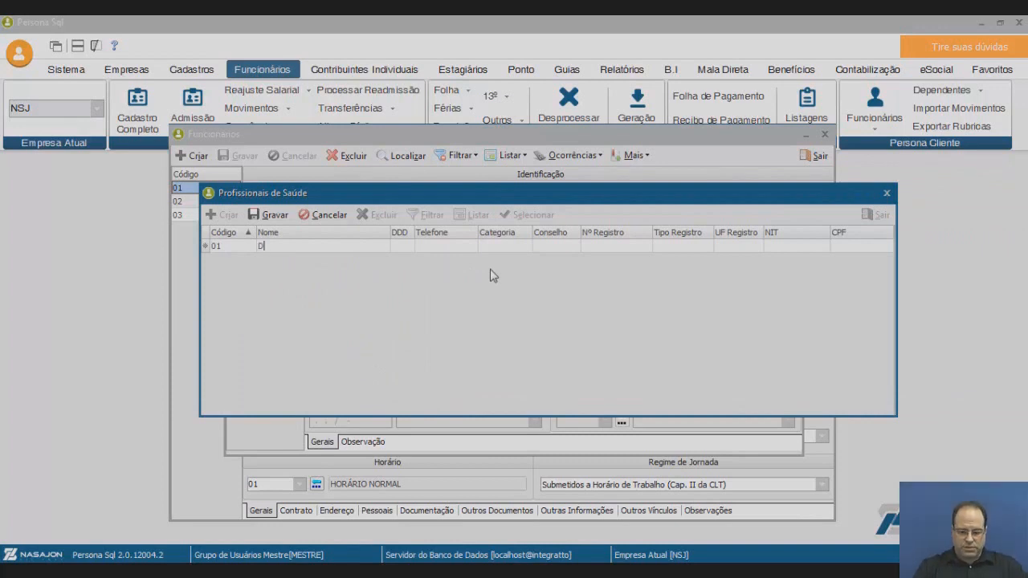
type("Dr.Fulano")
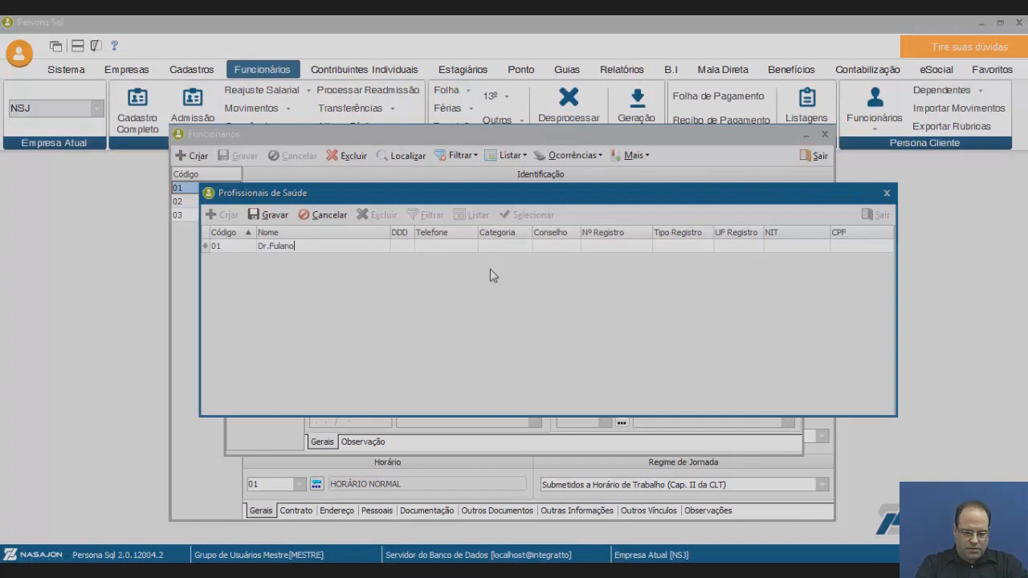
Set category Geral, council CRM, registration 12345 and registration type Definitivo, then try saving.
left_click(526, 249)
left_click(526, 247)
left_click(490, 259)
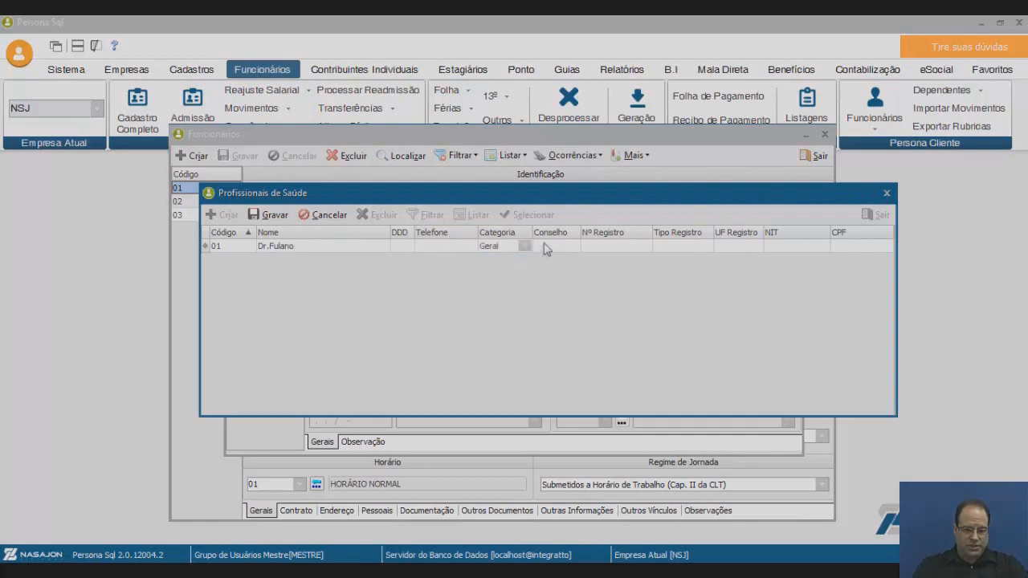
left_click(573, 250)
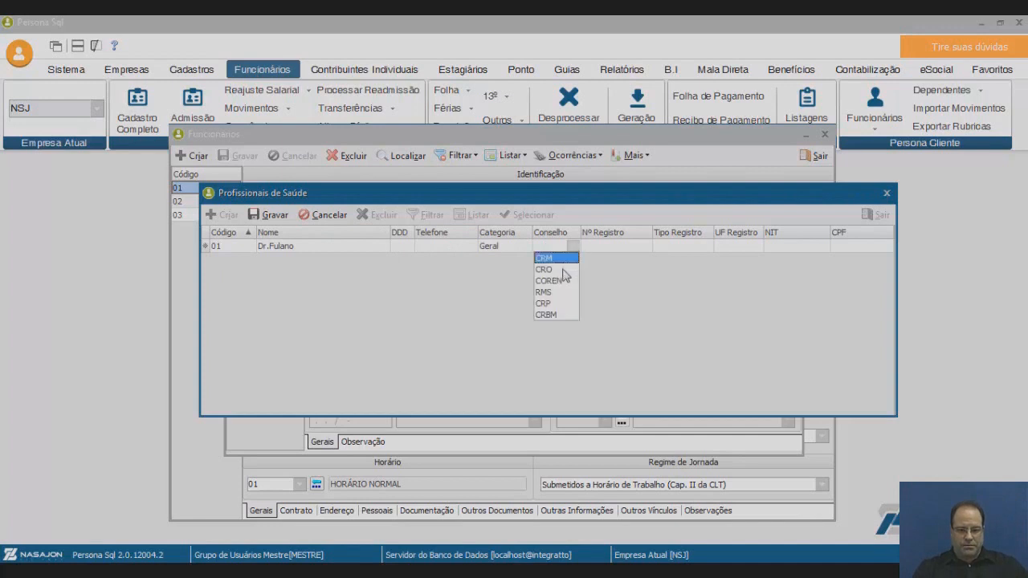
left_click(562, 255)
left_click(631, 248)
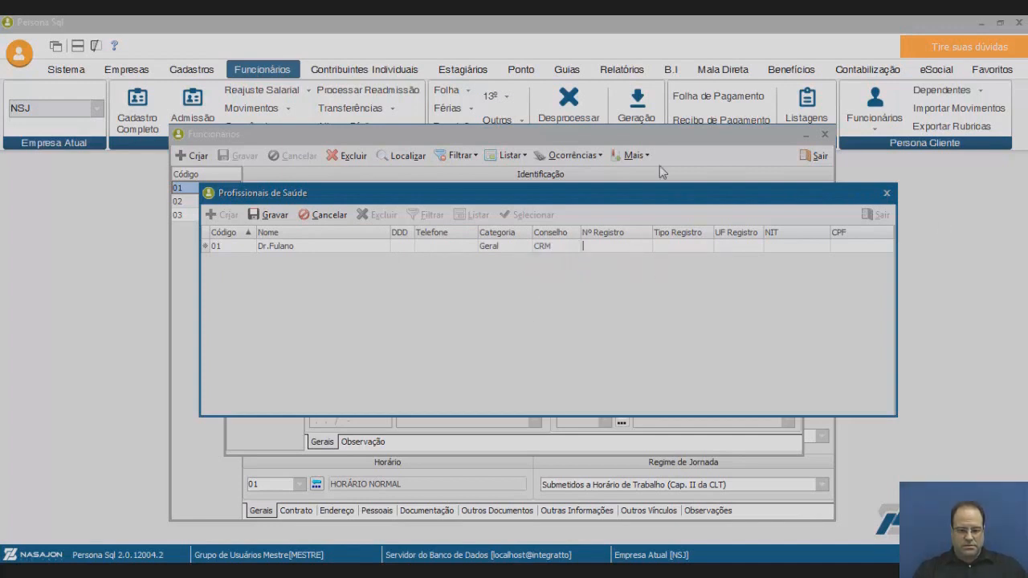
type("12345")
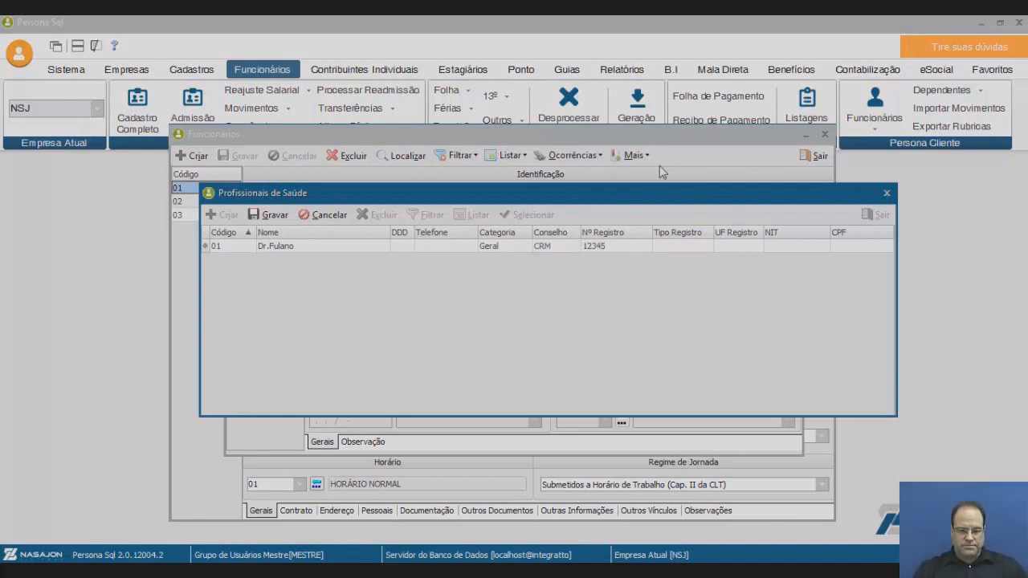
left_click(707, 248)
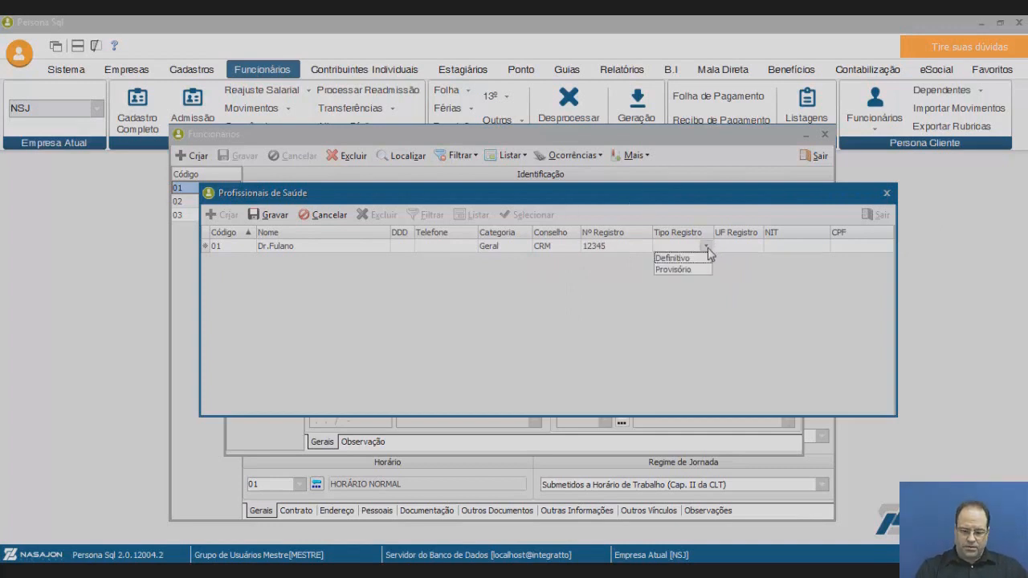
left_click(696, 258)
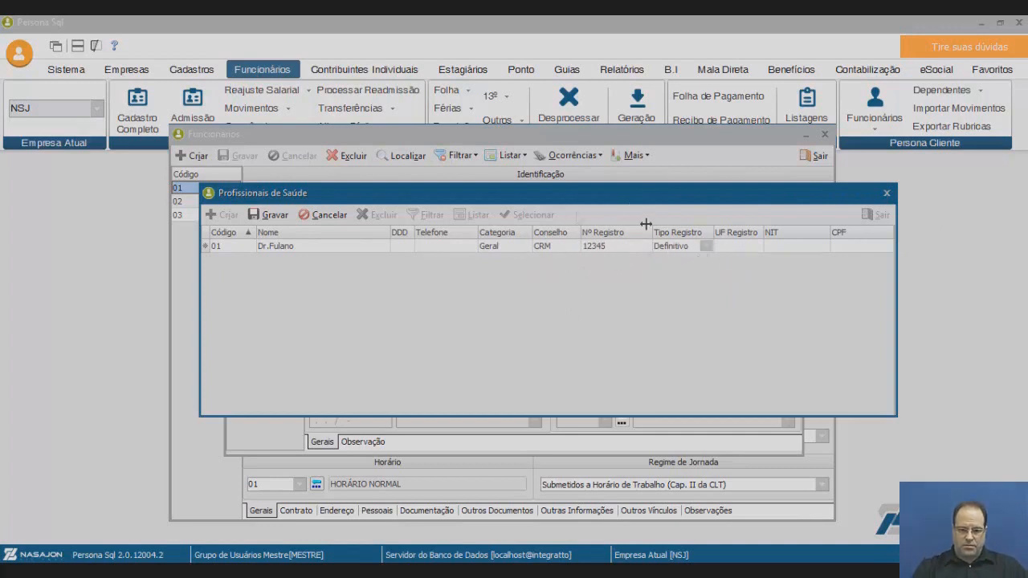
left_click(268, 214)
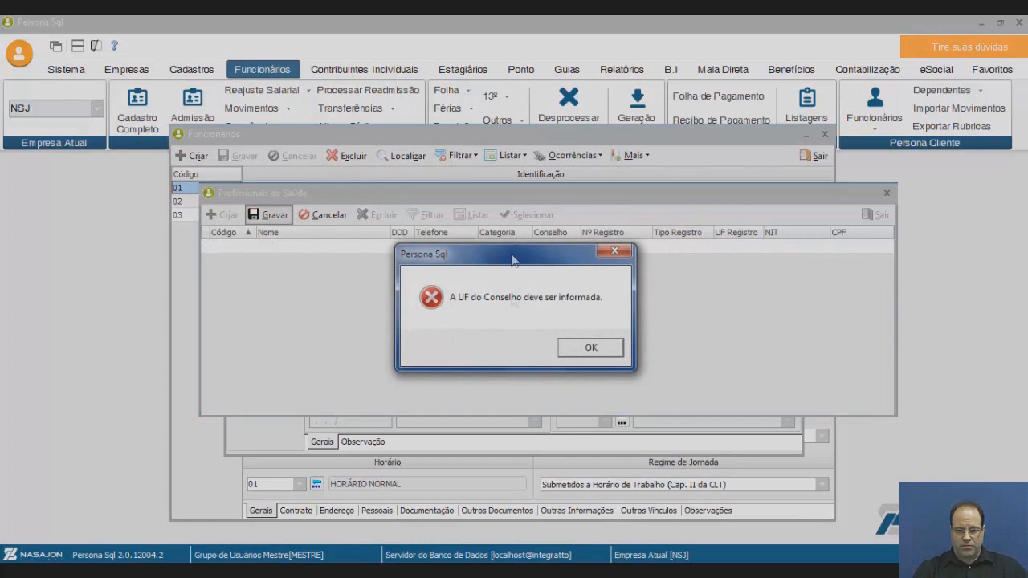
Dismiss the missing-UF warning and set the council registration state to RJ.
left_click(591, 348)
left_click(738, 246)
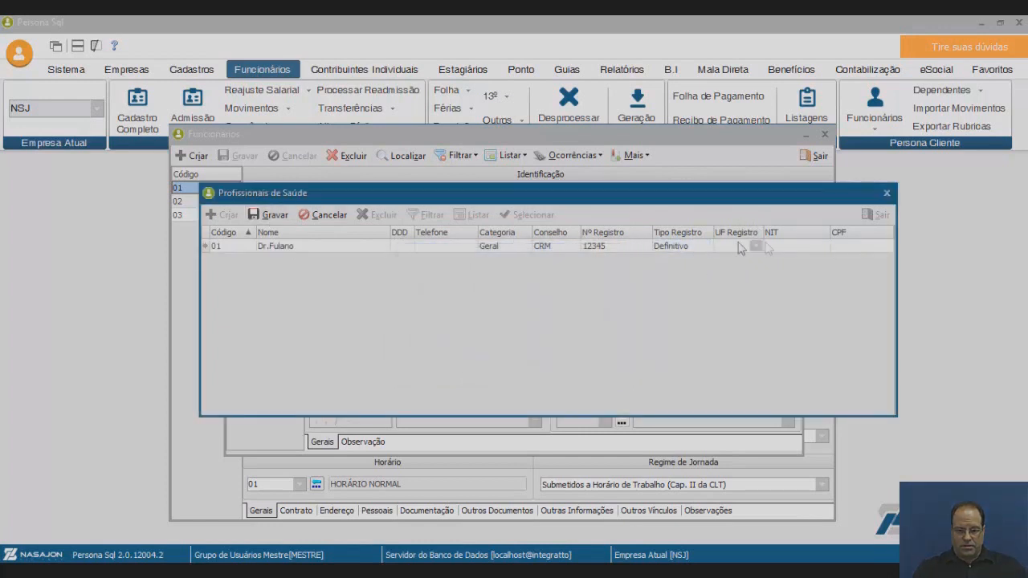
type("RJ")
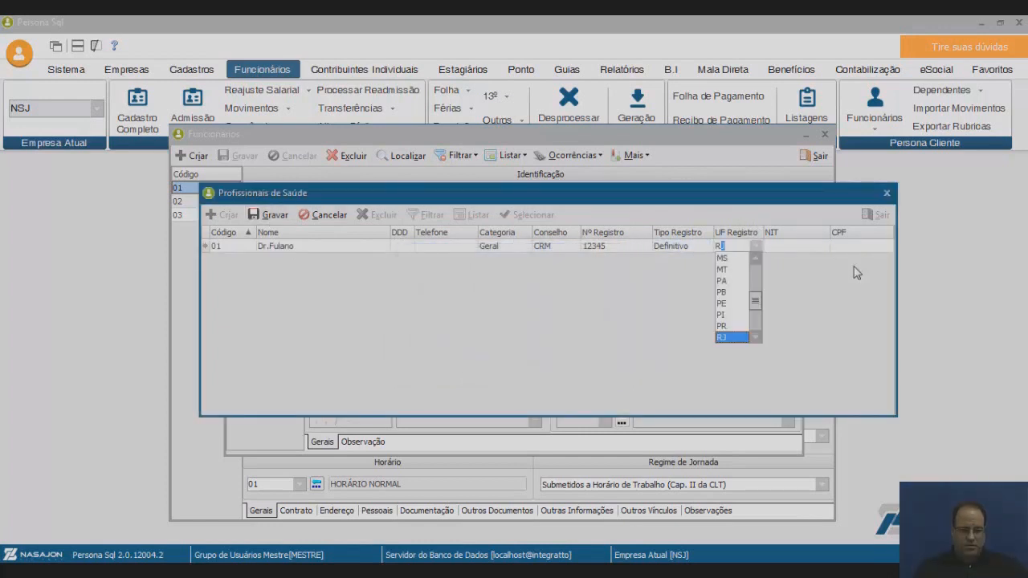
key("Up")
key("Up")
key("Up")
key("Up")
key("Up")
key("Up")
key("Up")
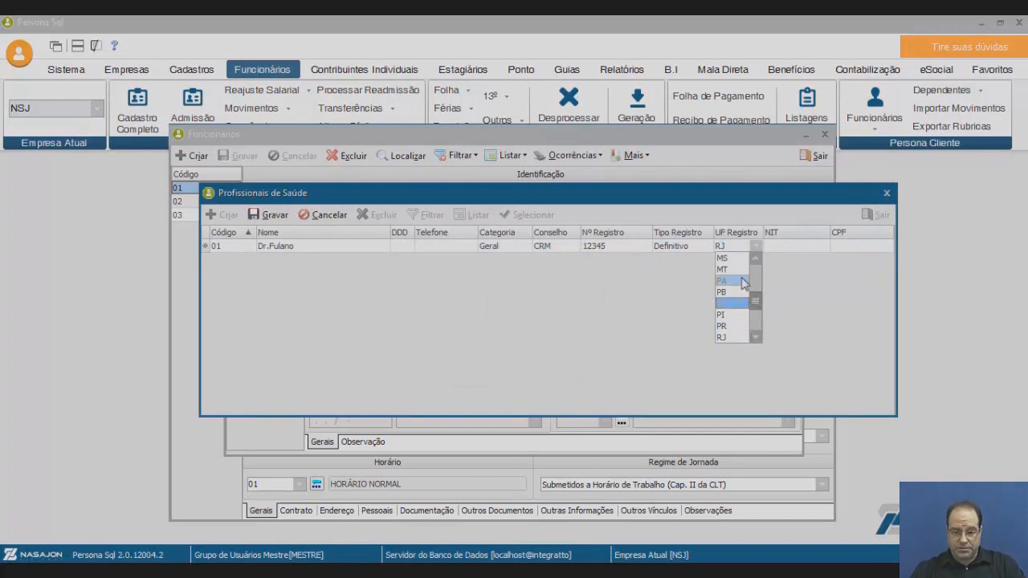
key("Escape")
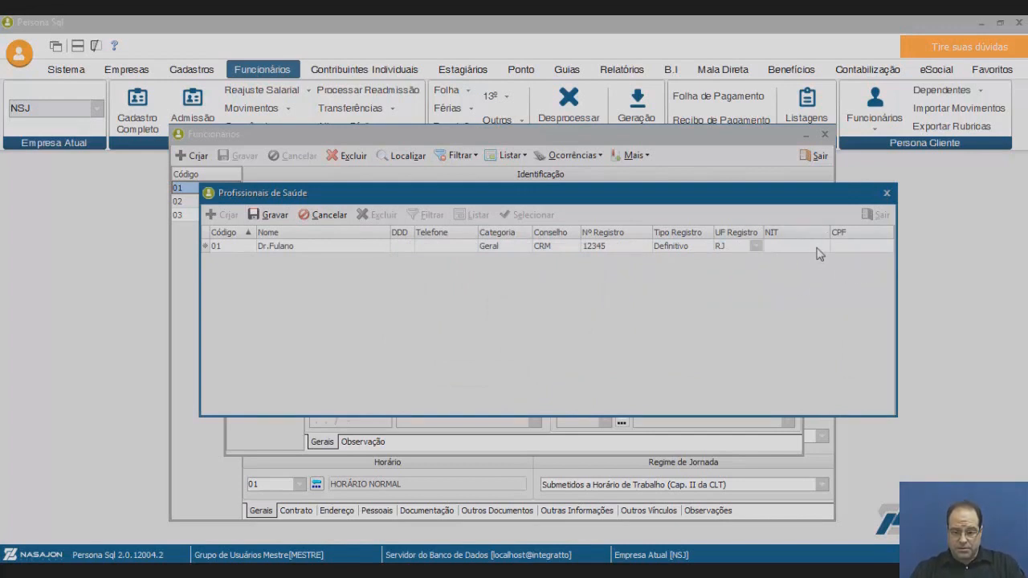
Enter the professional's CPF, replace the rejected invalid value with a valid CPF, and save.
left_click(869, 246)
type("000000000")
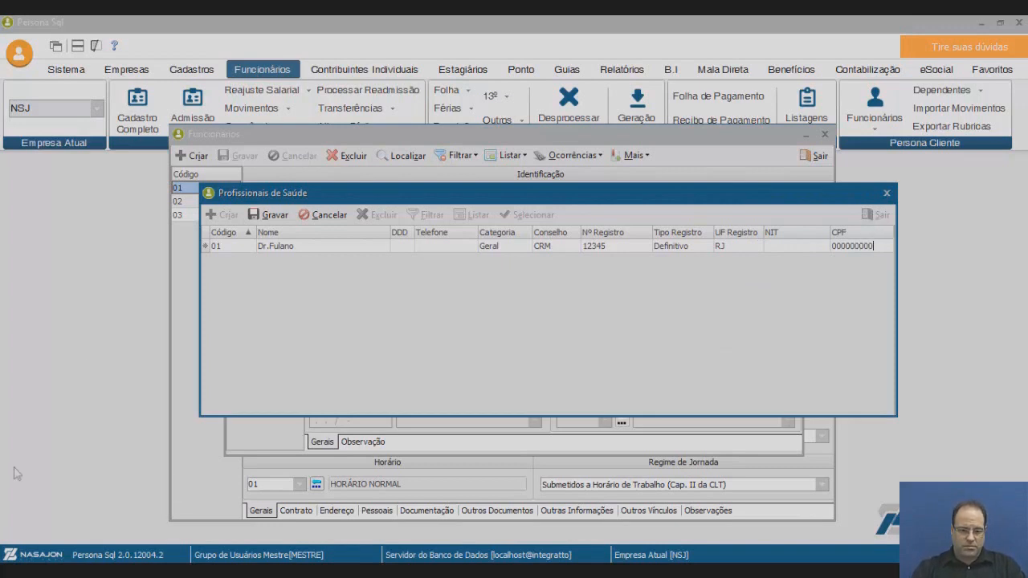
left_click(269, 214)
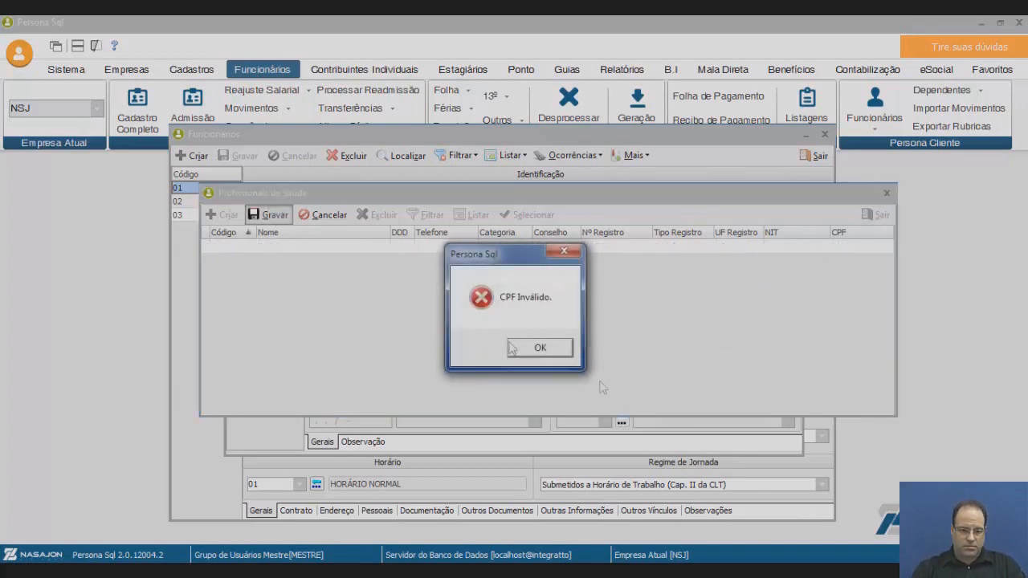
left_click(540, 350)
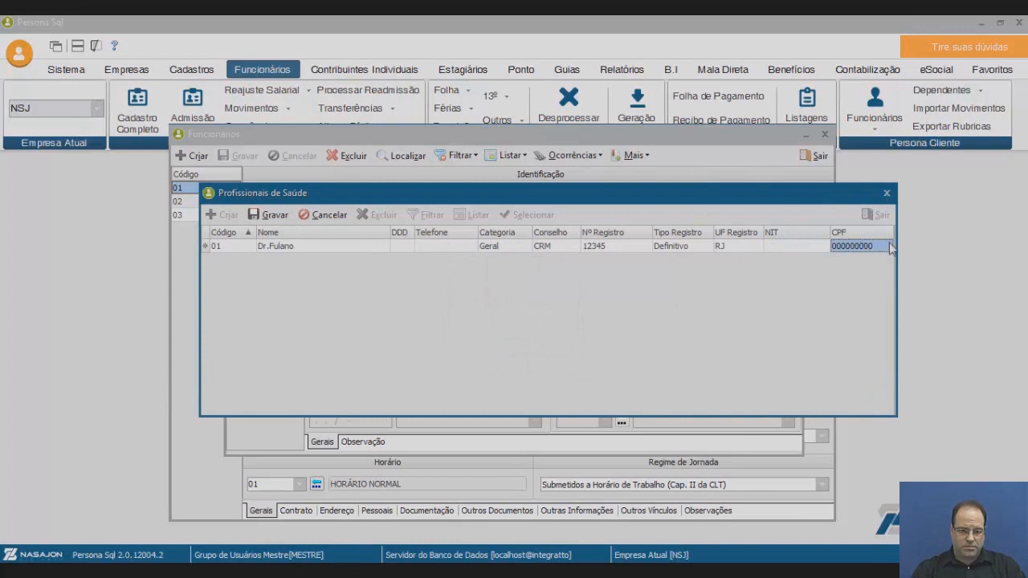
key("Delete")
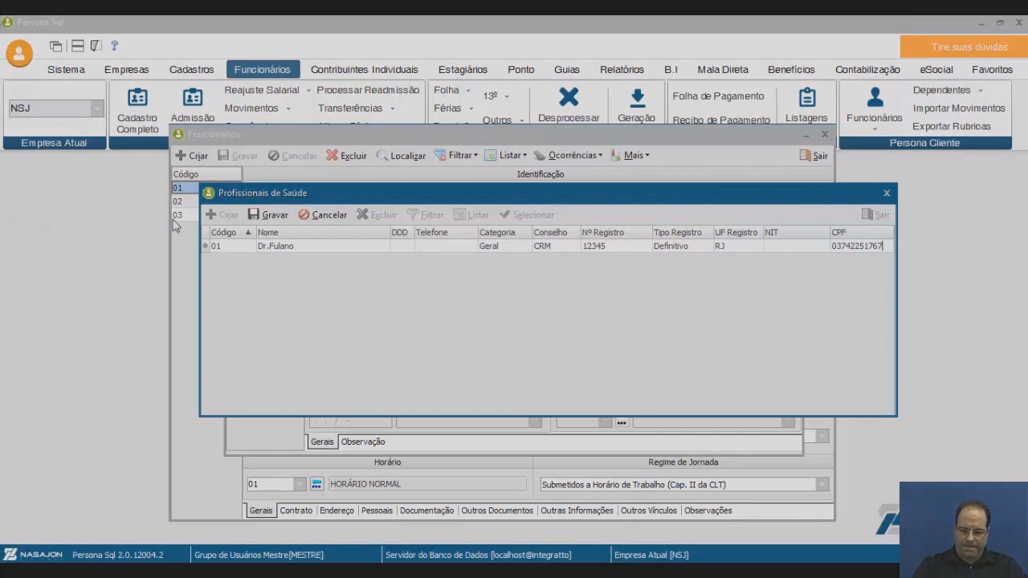
left_click(270, 214)
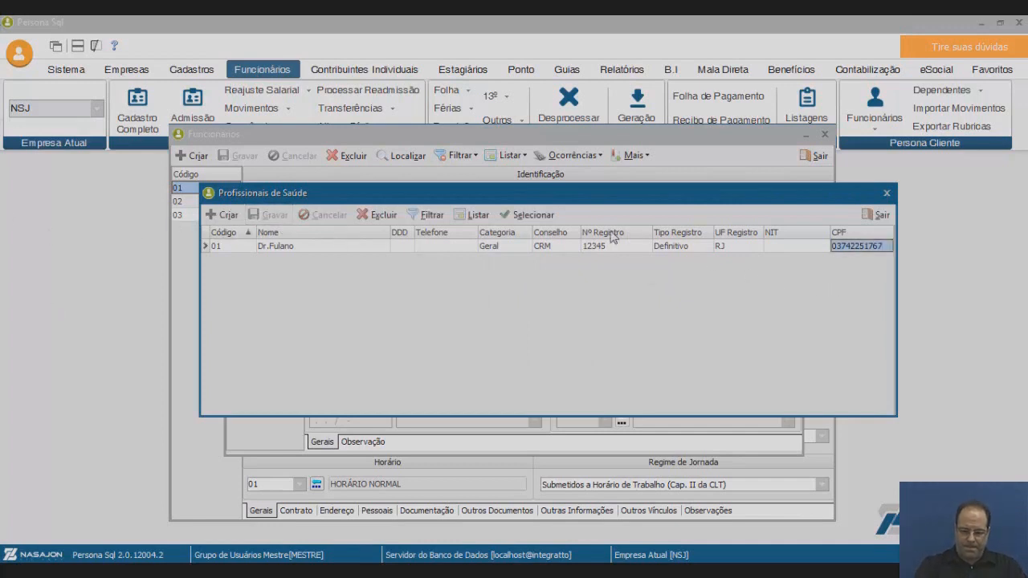
Link health professional 01 to the Auxílio Doença leave, save it, and close Afastamentos.
left_click(532, 214)
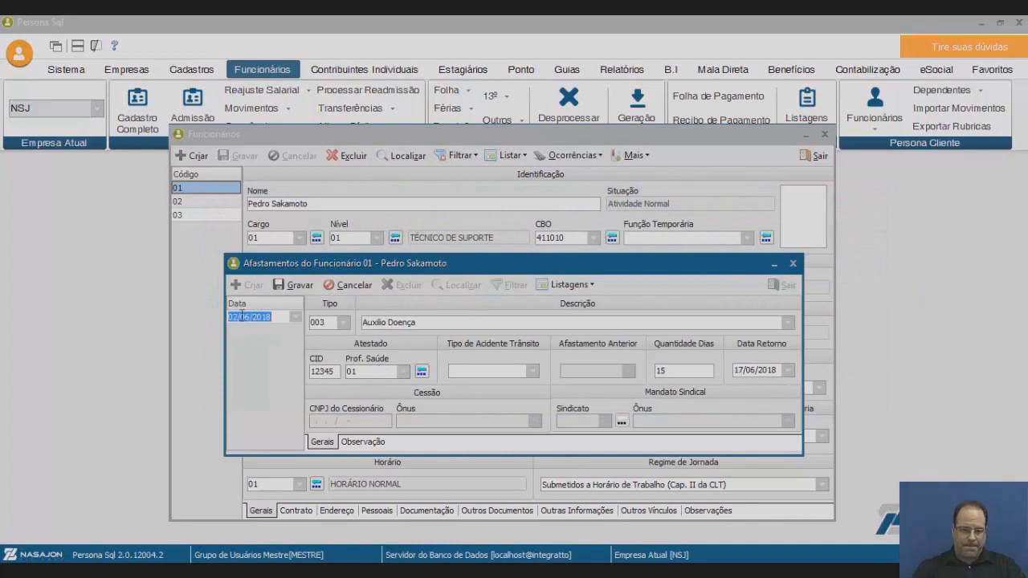
left_click(299, 288)
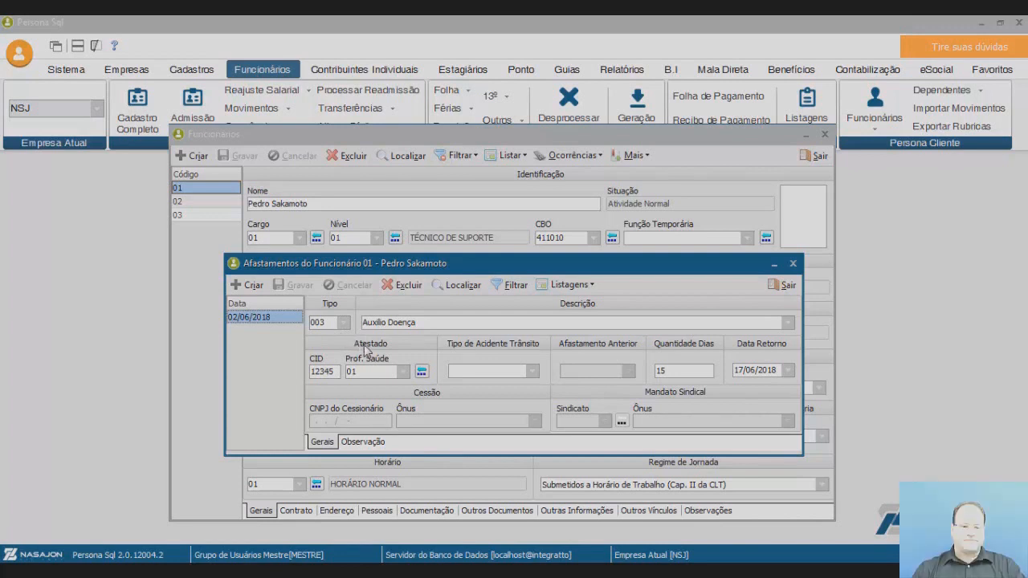
left_click(785, 286)
left_click(591, 155)
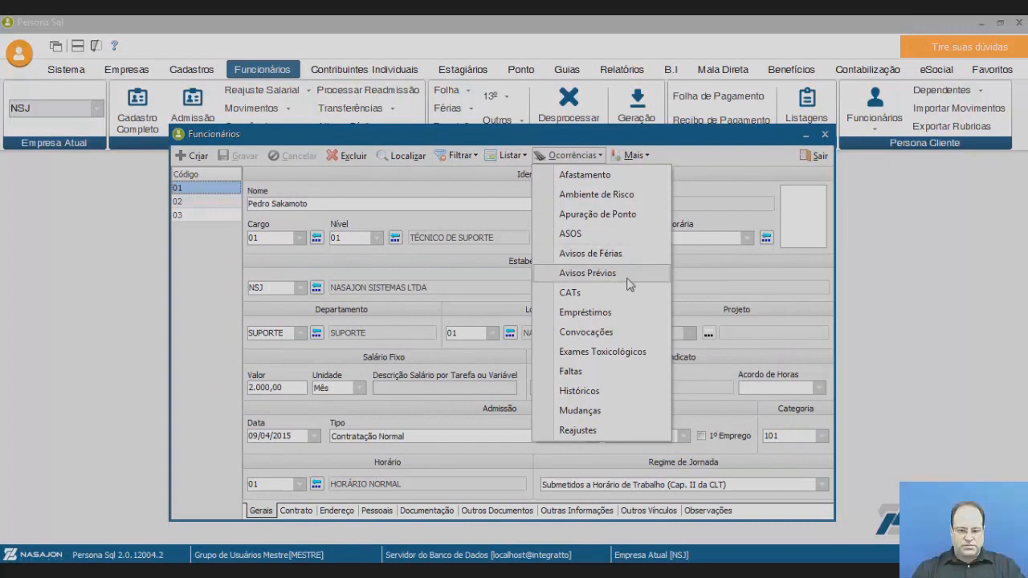
left_click(601, 379)
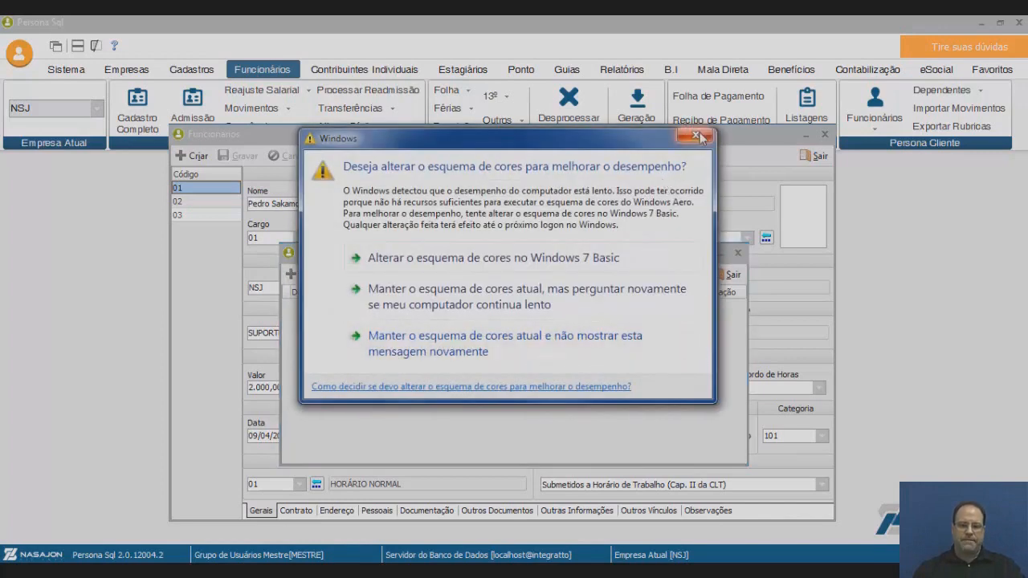
left_click(696, 135)
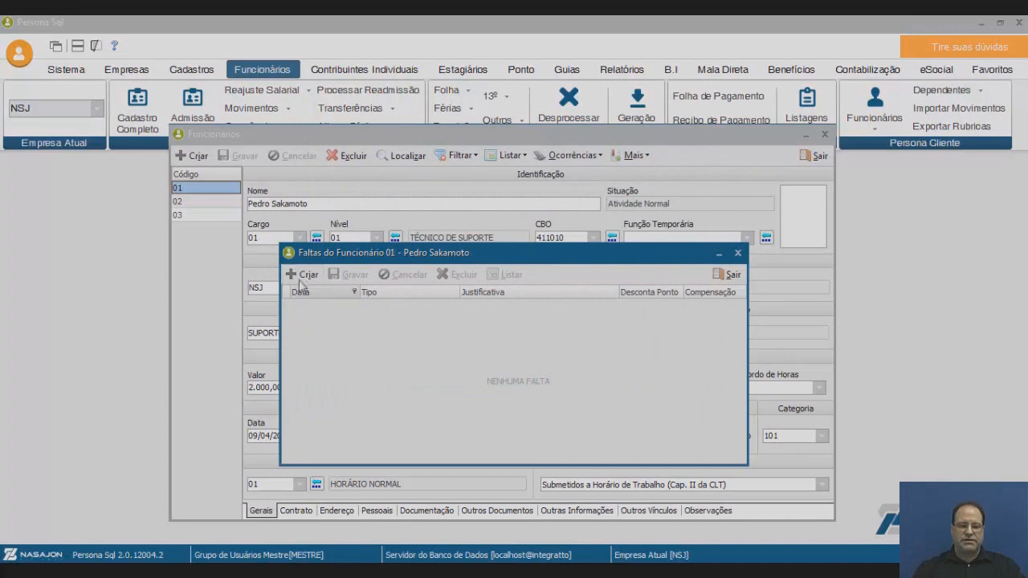
left_click(728, 275)
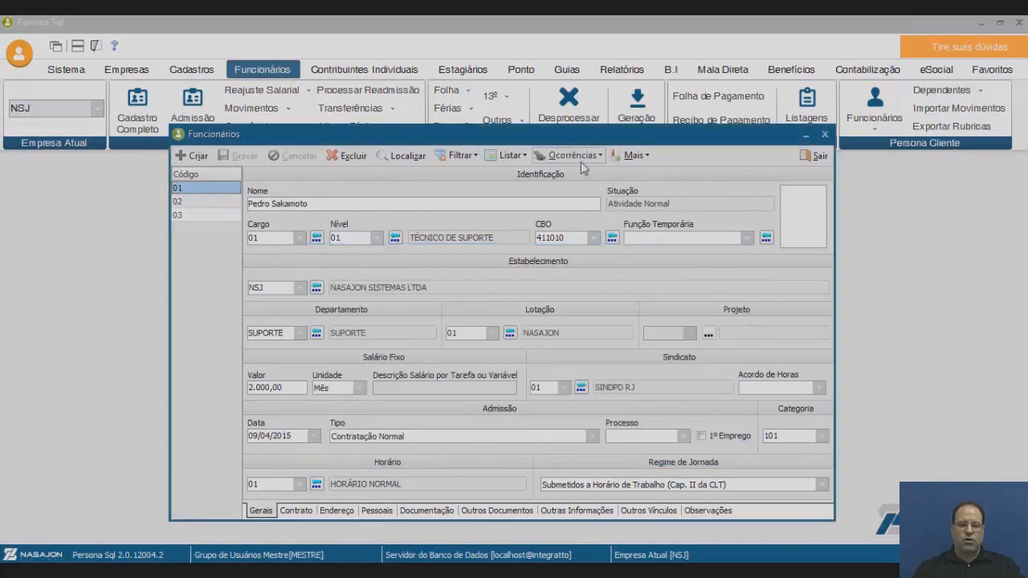
left_click(584, 157)
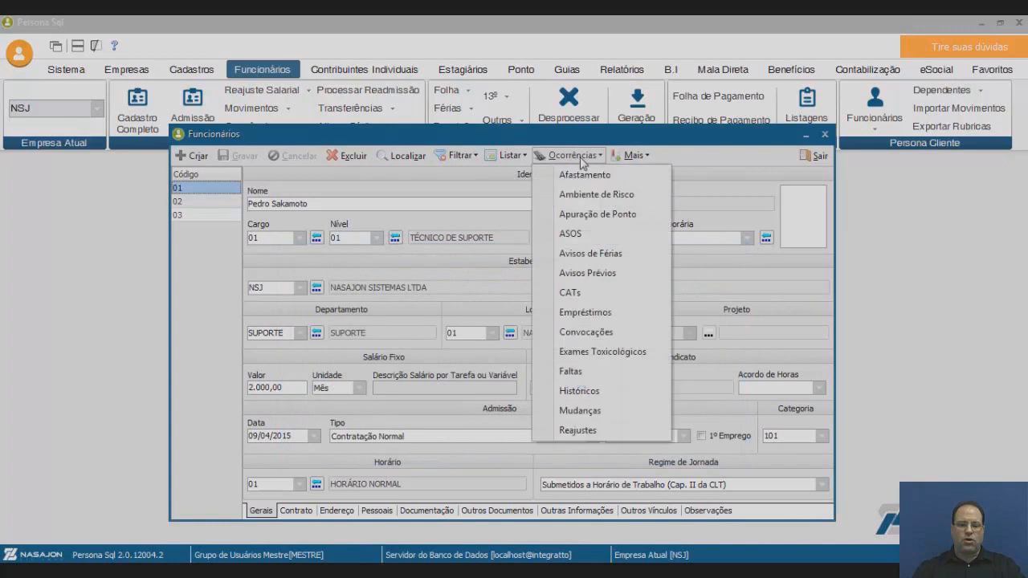
left_click(594, 394)
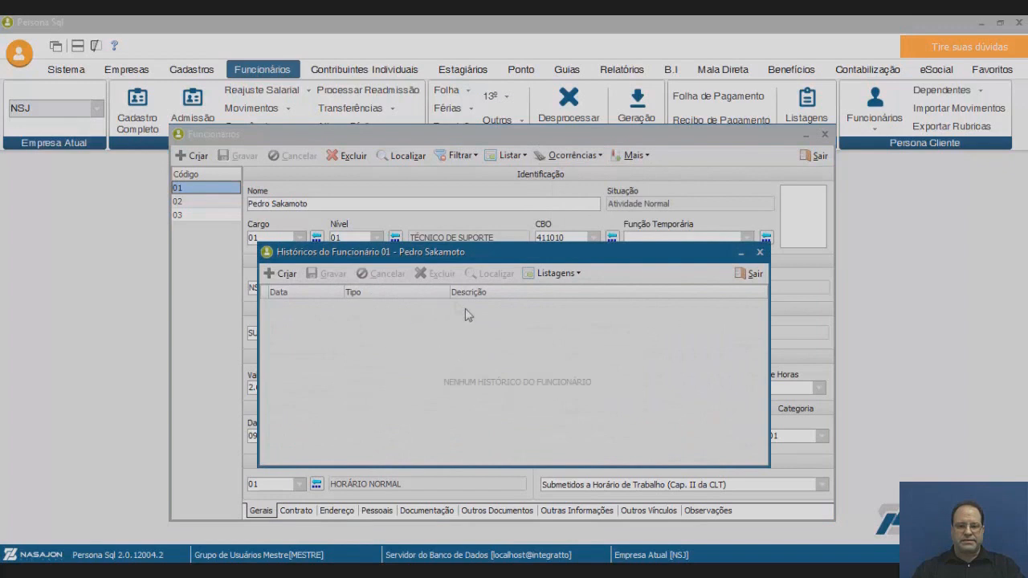
left_click(751, 275)
left_click(590, 159)
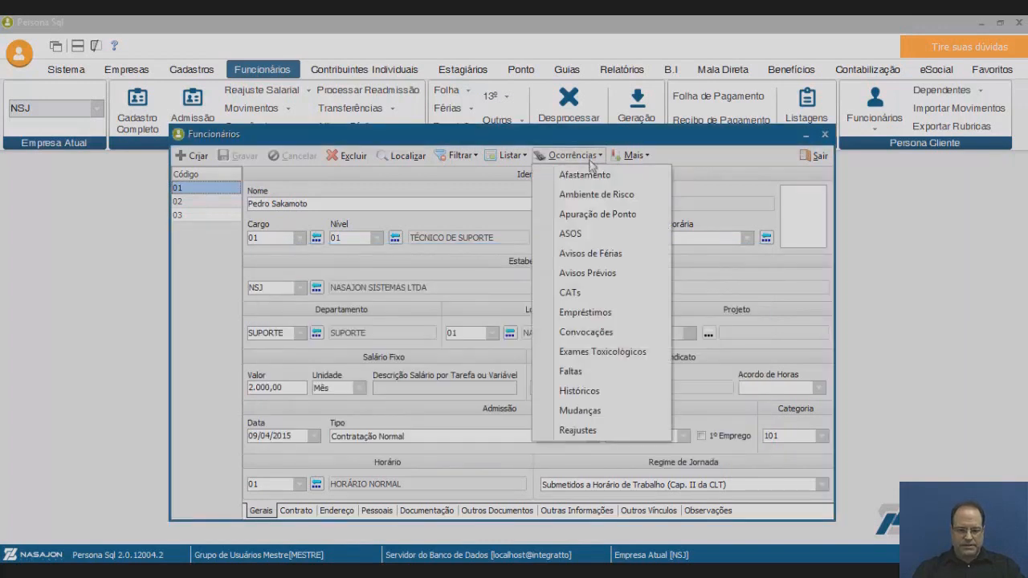
left_click(610, 414)
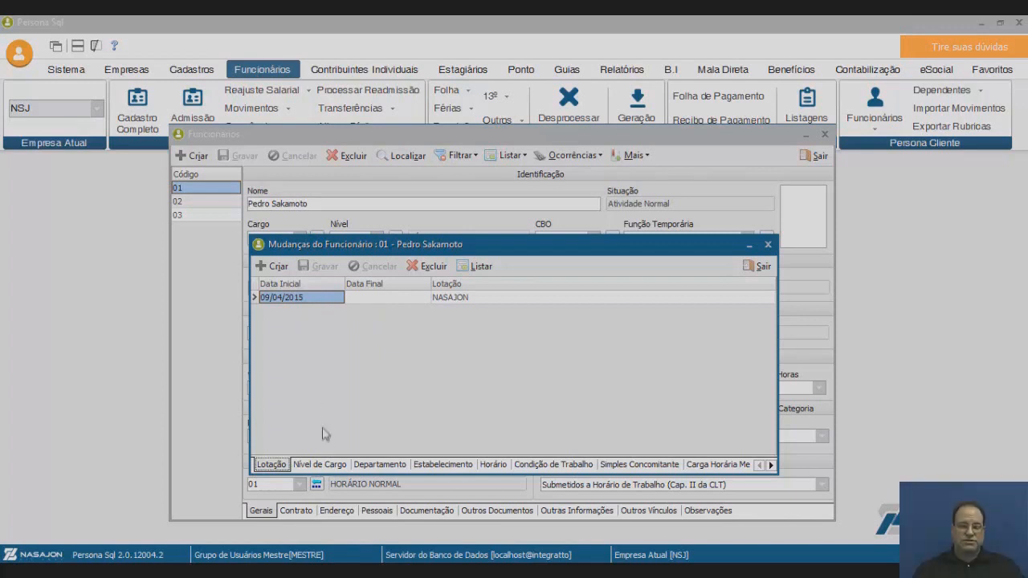
left_click(317, 470)
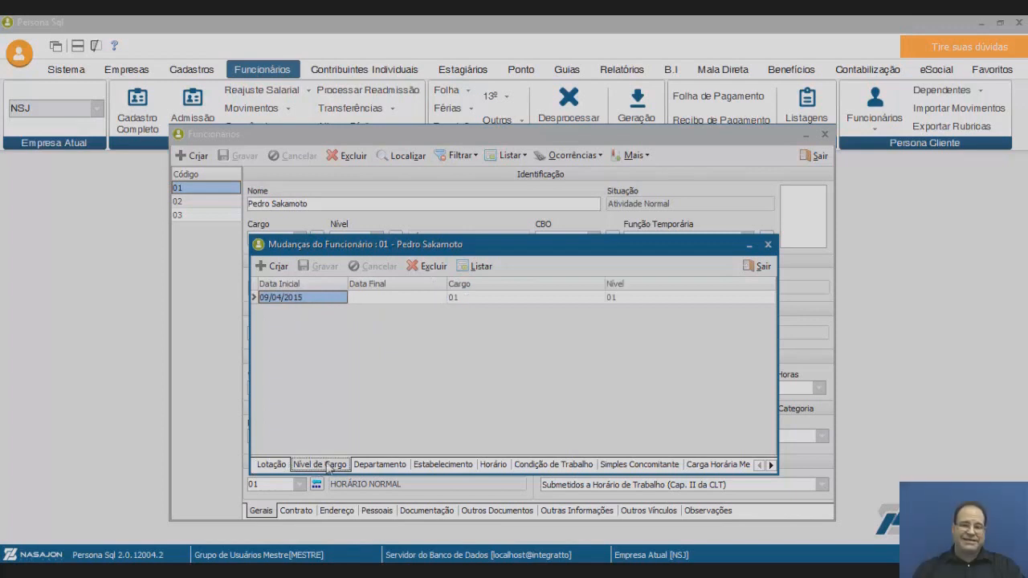
left_click(389, 469)
left_click(452, 470)
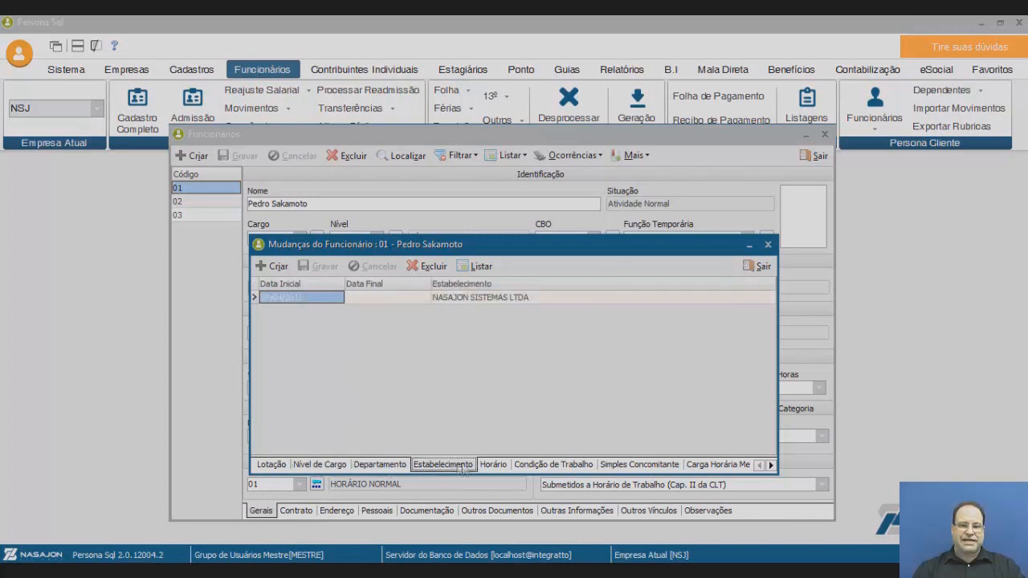
left_click(507, 471)
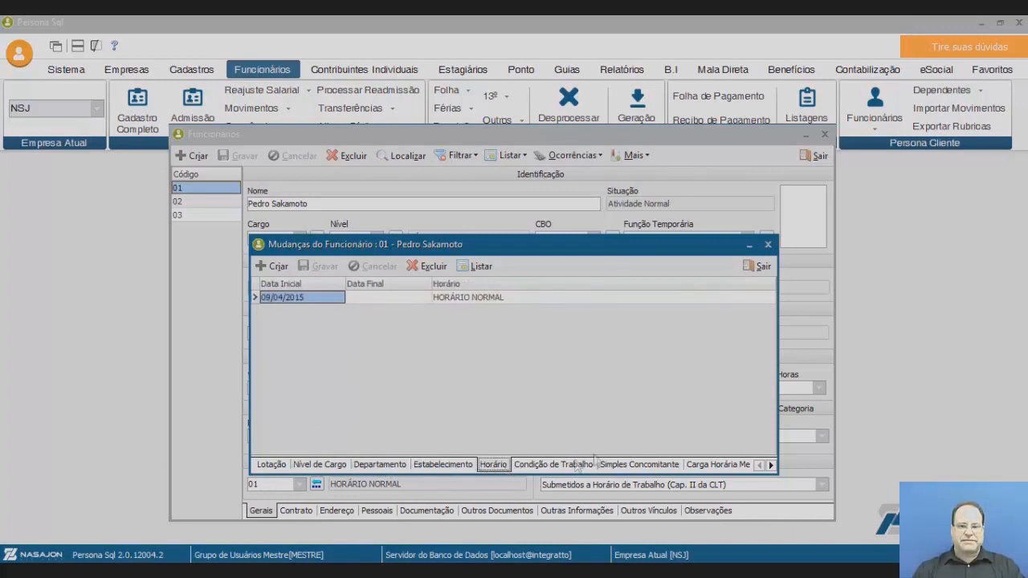
left_click(731, 469)
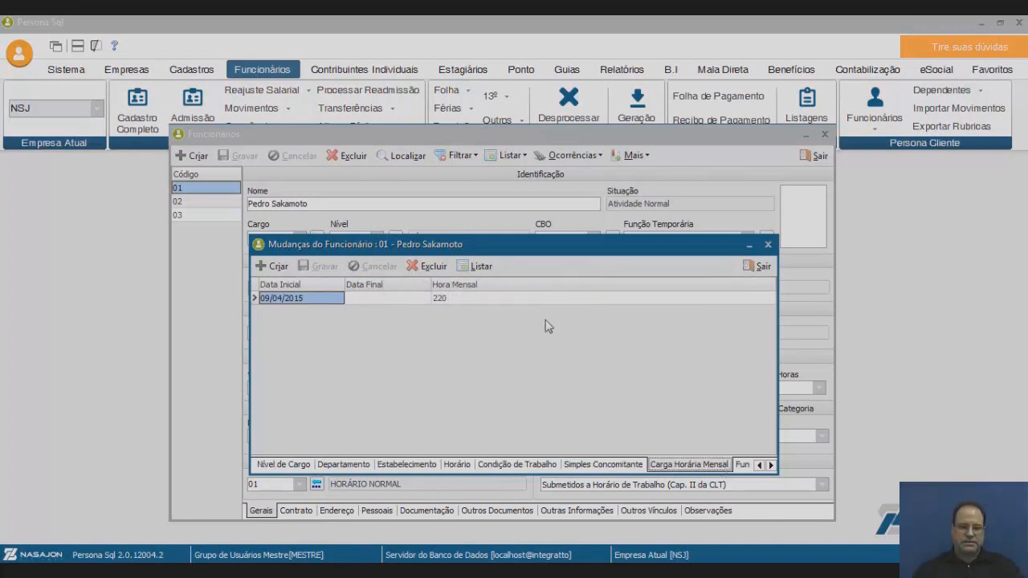
left_click(761, 266)
left_click(572, 155)
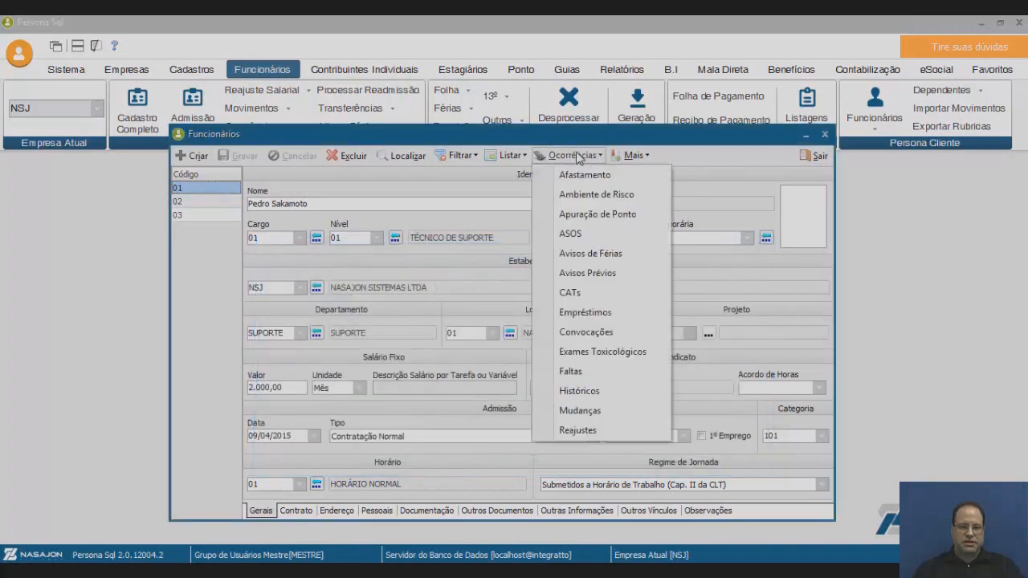
Check employee 01's empty Reajustes list, close it, then close the Funcionários window.
left_click(578, 431)
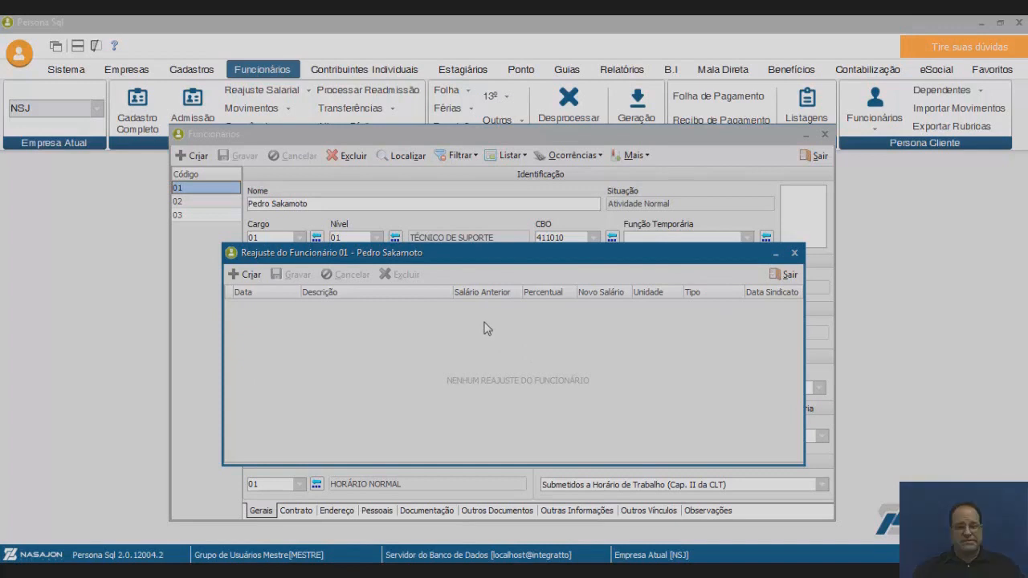
left_click(783, 275)
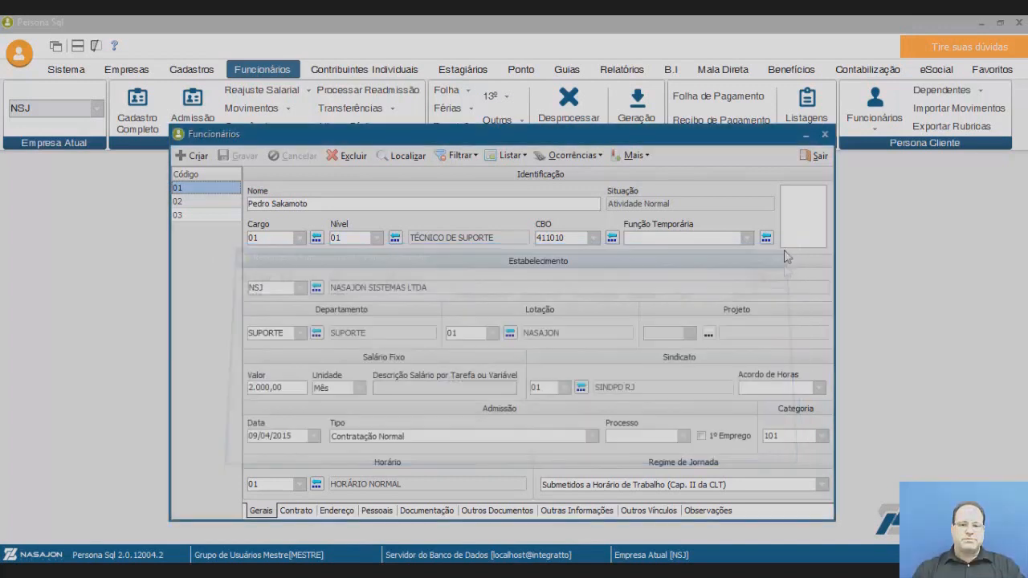
left_click(815, 157)
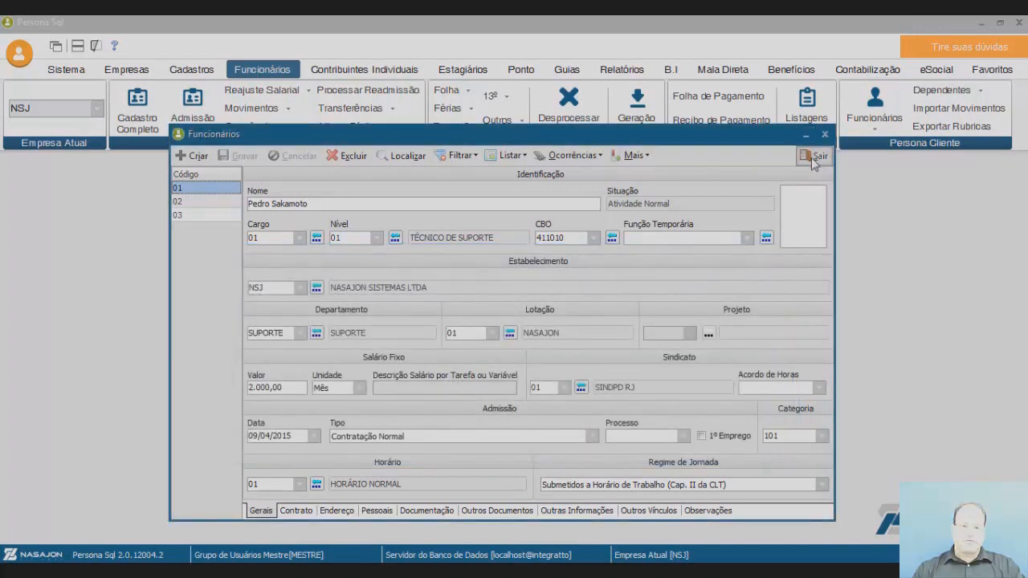